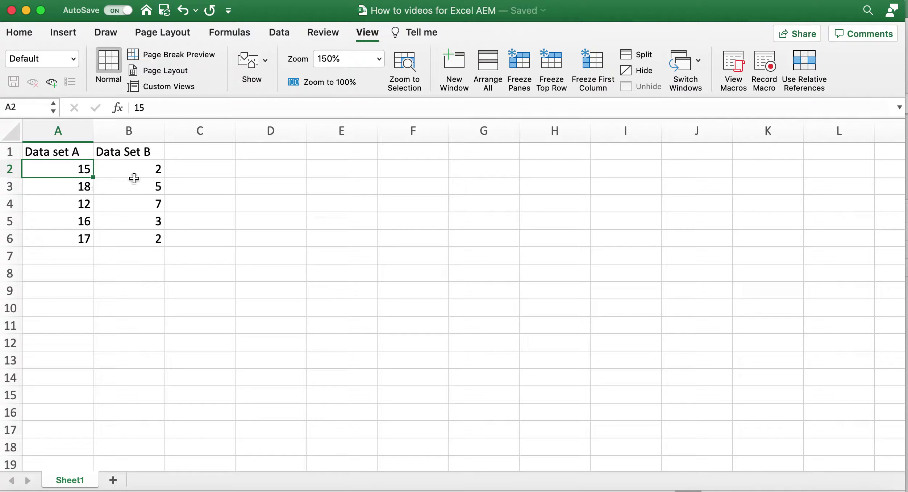
- Move the value of cell B2 to E2, and move it back to B2
click(139, 171)
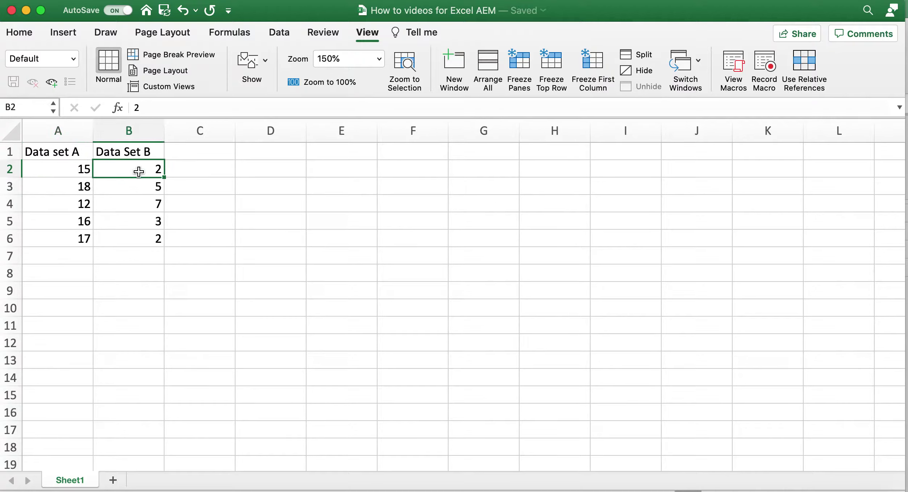
click(67, 172)
click(126, 168)
drag(133, 176, 310, 175)
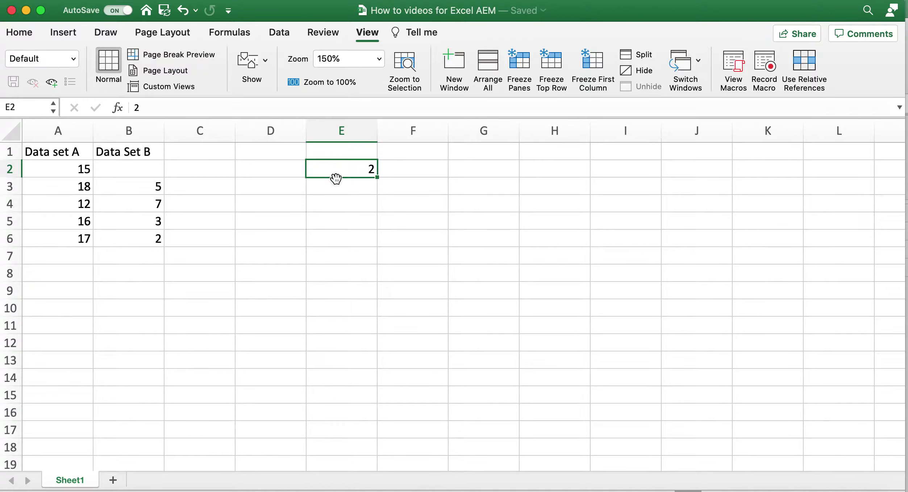
drag(334, 178, 139, 172)
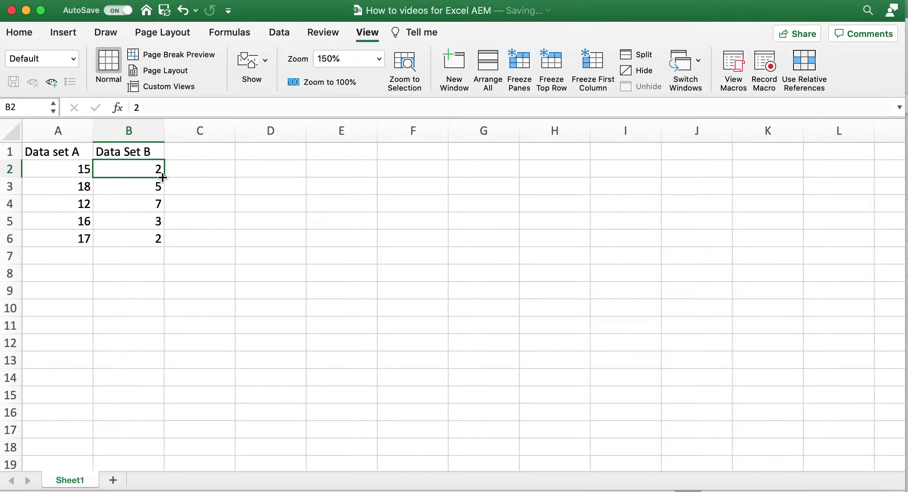
- Fill the value of B2 down through B6, and undo the fill
drag(162, 177, 160, 242)
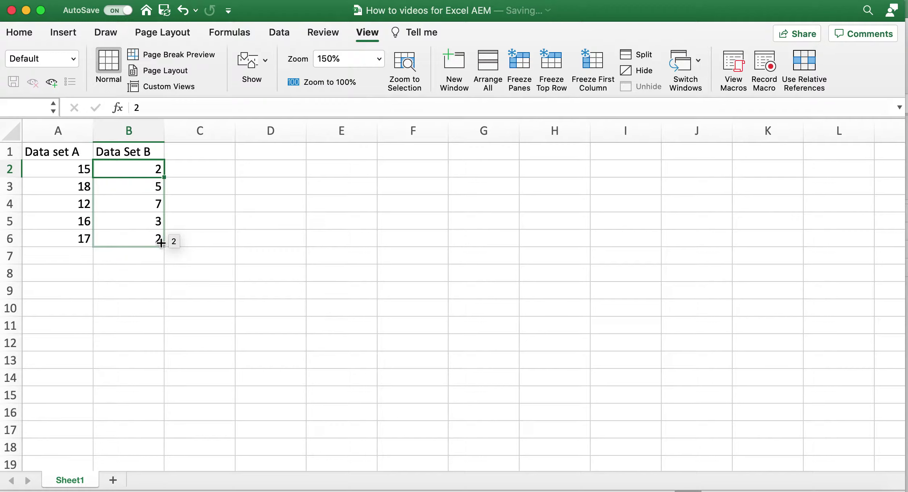
drag(161, 243, 161, 243)
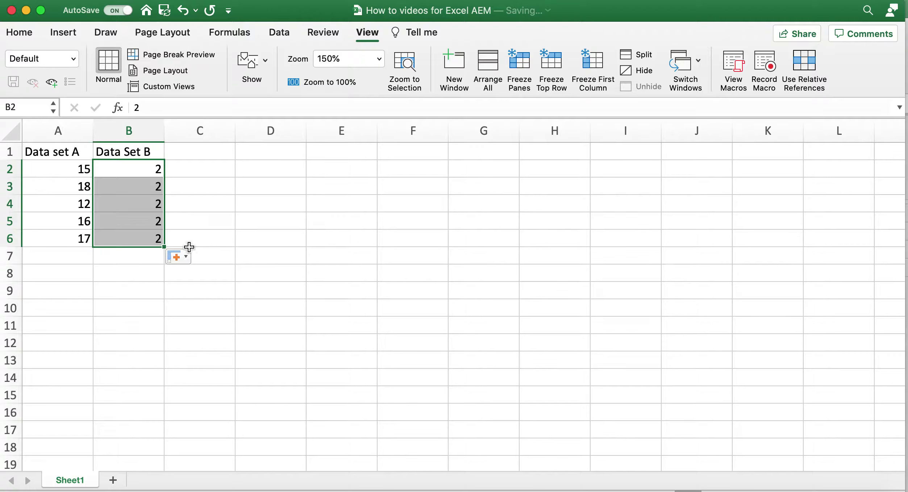
key(super+z)
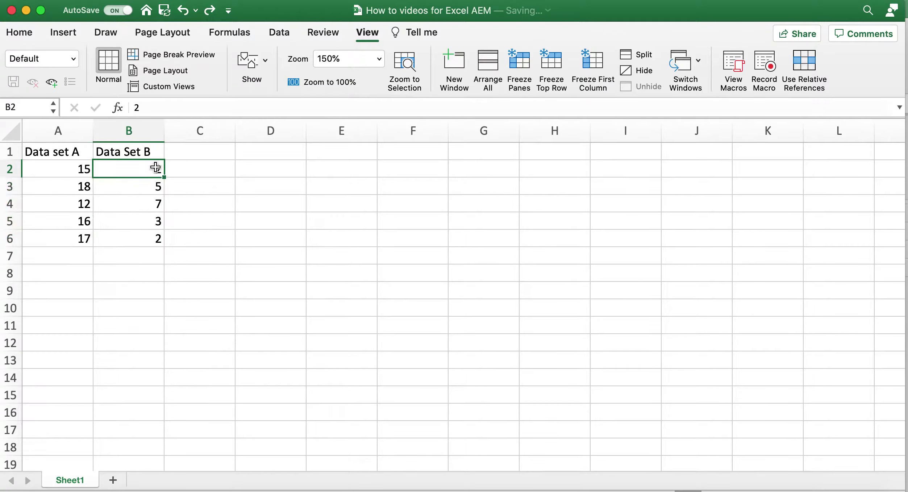
- Fill the value of B2 across row 2 through H2, and undo the fill
drag(162, 177, 565, 142)
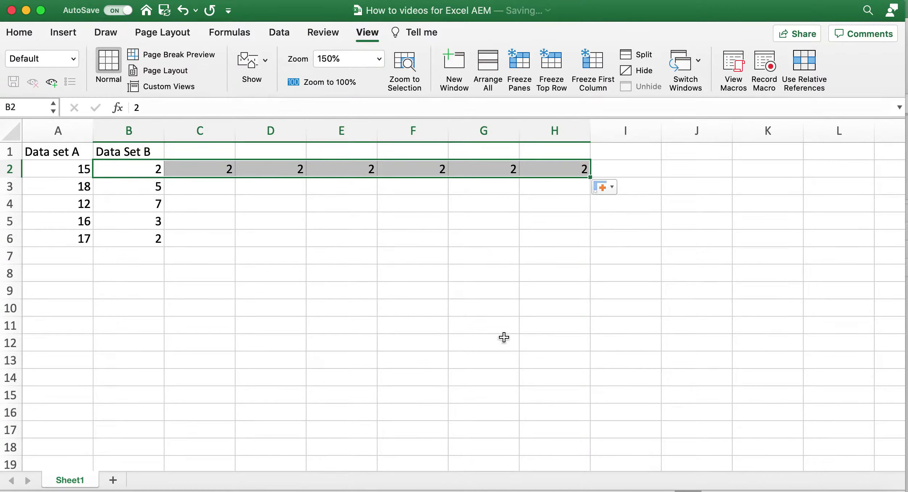
click(413, 298)
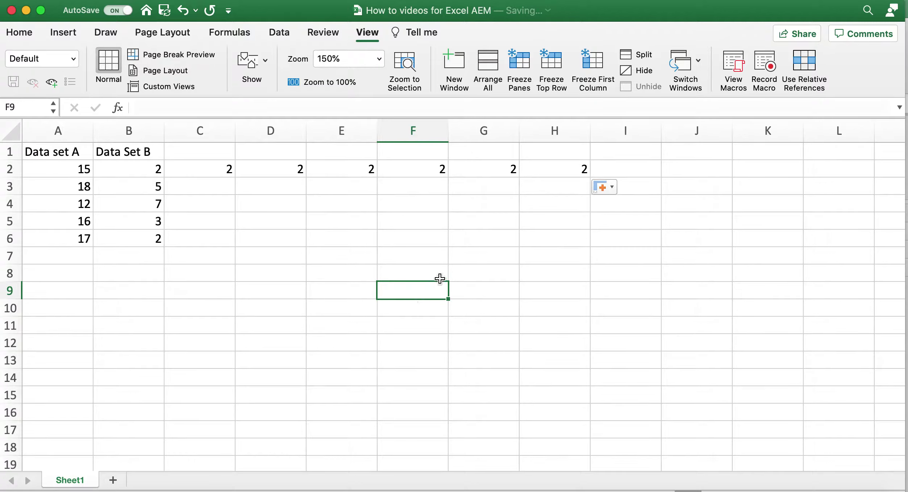
key(super+z)
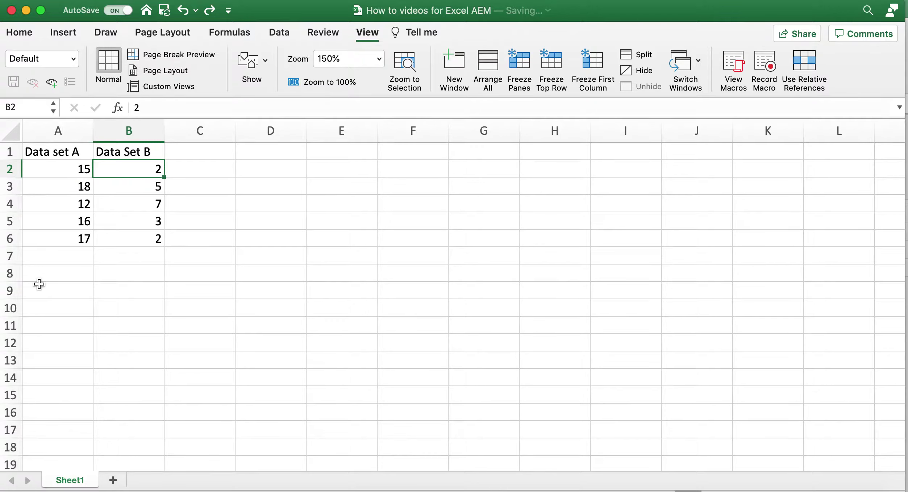
- Move the data in A1:B6 one column over to B1:C6 and enter the heading "Labels" in A1
drag(55, 146, 127, 239)
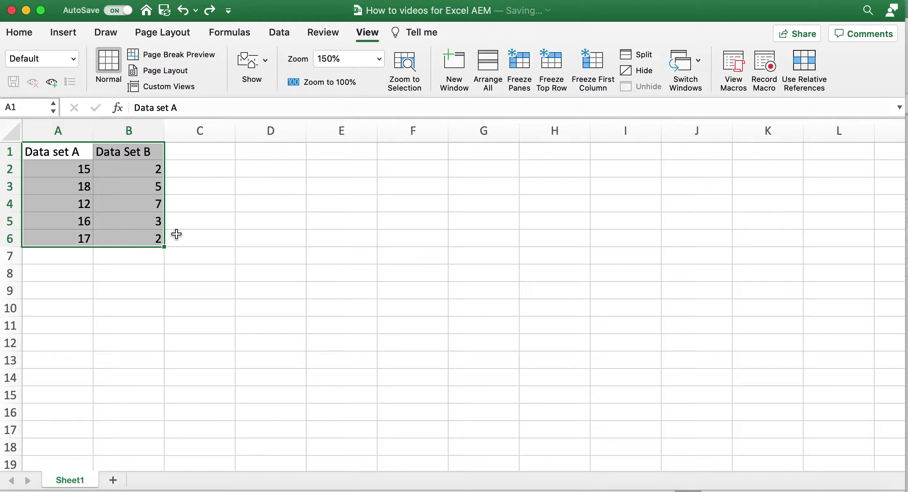
drag(165, 213, 211, 210)
click(58, 157)
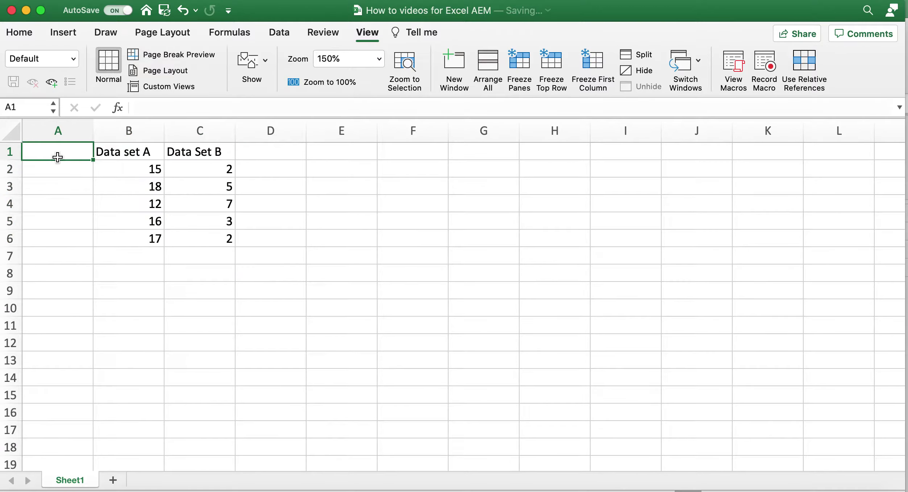
text(Labels)
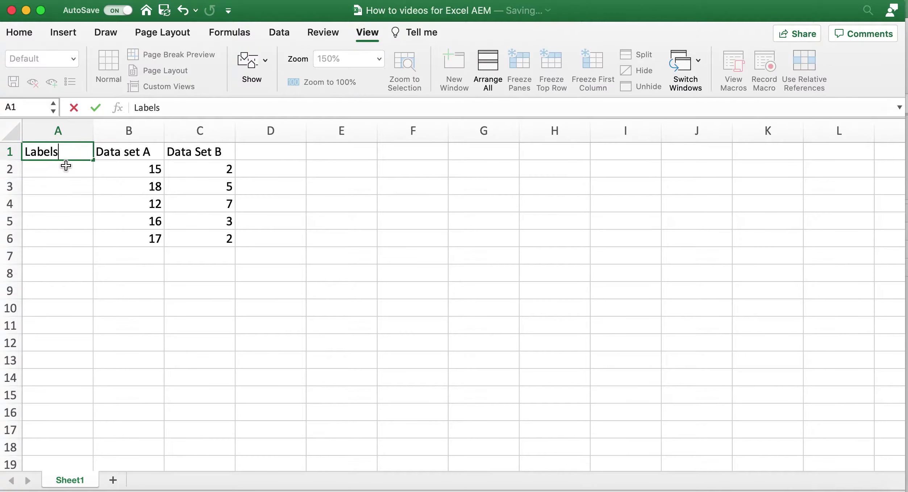
- Enter the labels 1, 2 and 3 in cells A2 to A4
click(66, 166)
text(1)
key(Return)
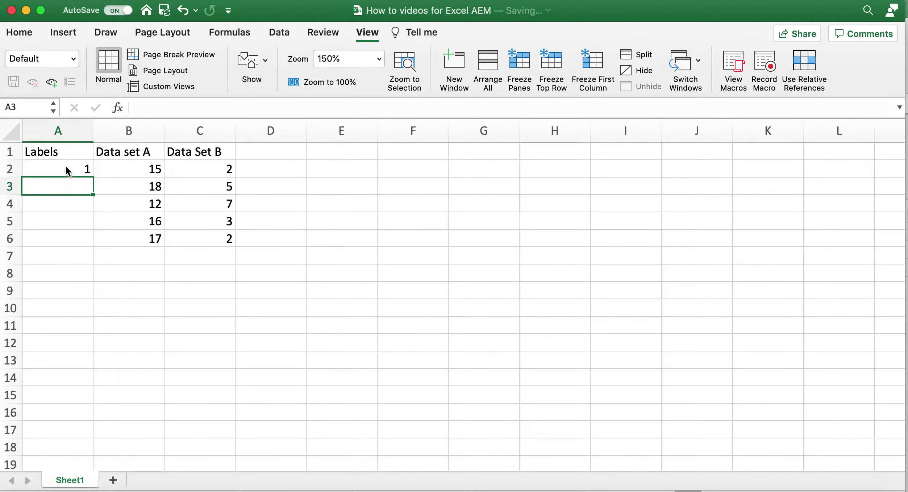
text(2)
key(Return)
text(3)
key(Return)
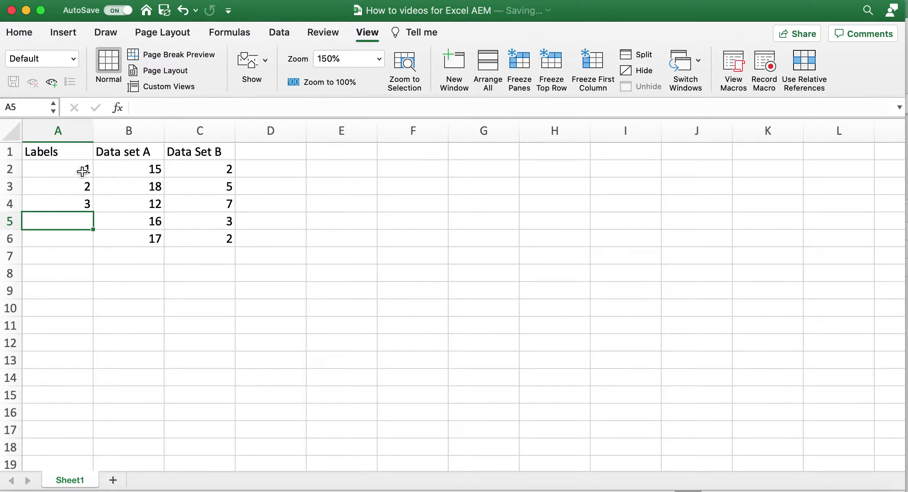
- Extend the label series from A2:A4 down to A14 so it runs up to 13
drag(82, 171, 80, 202)
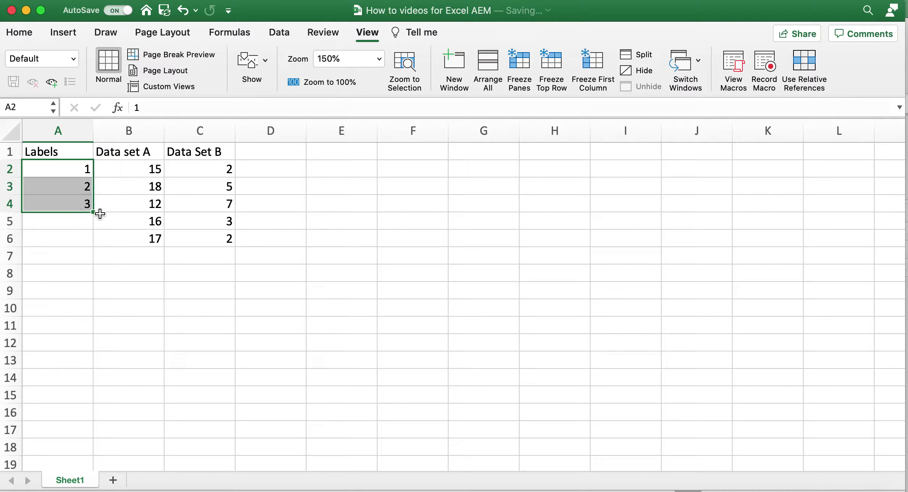
drag(92, 212, 93, 389)
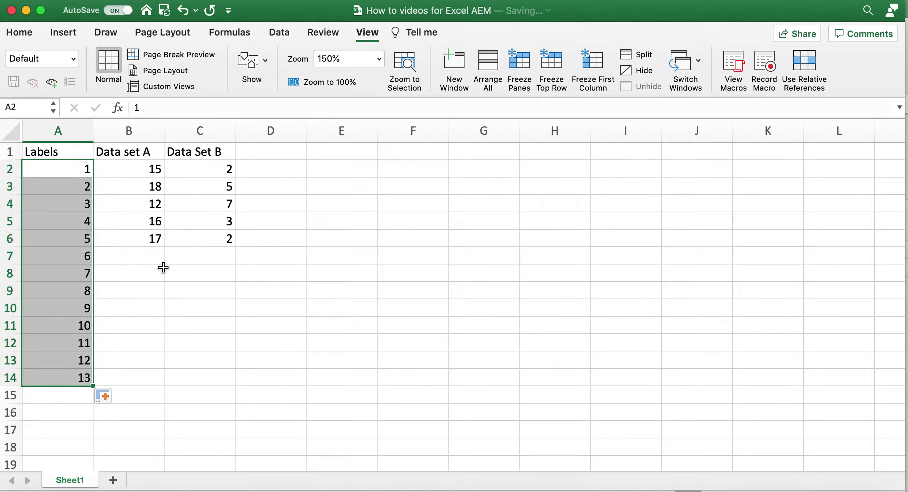
click(136, 253)
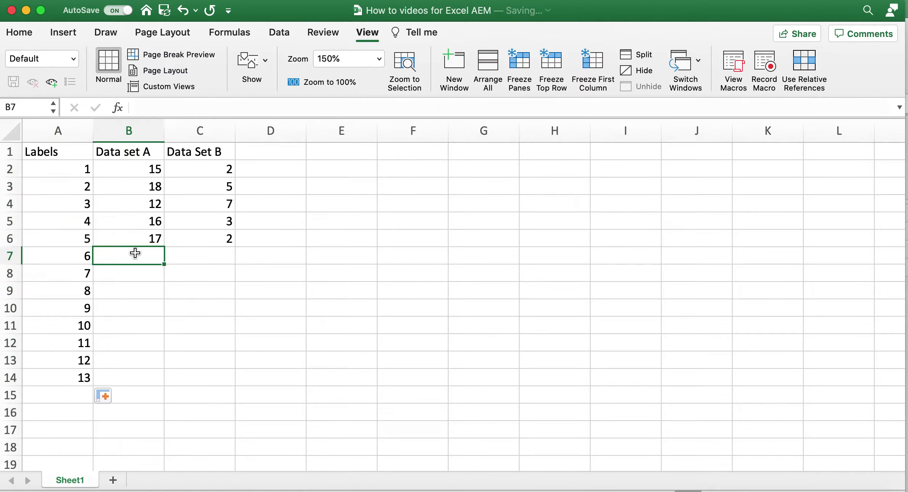
drag(67, 171, 99, 390)
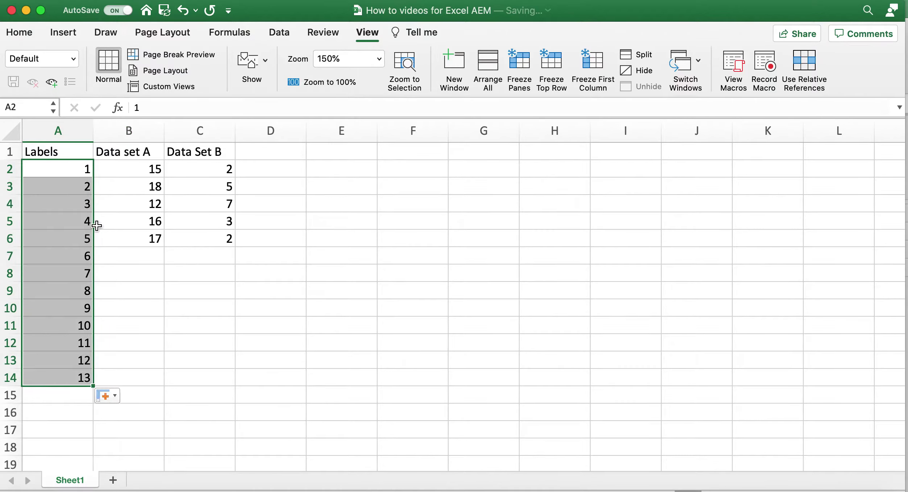
click(73, 218)
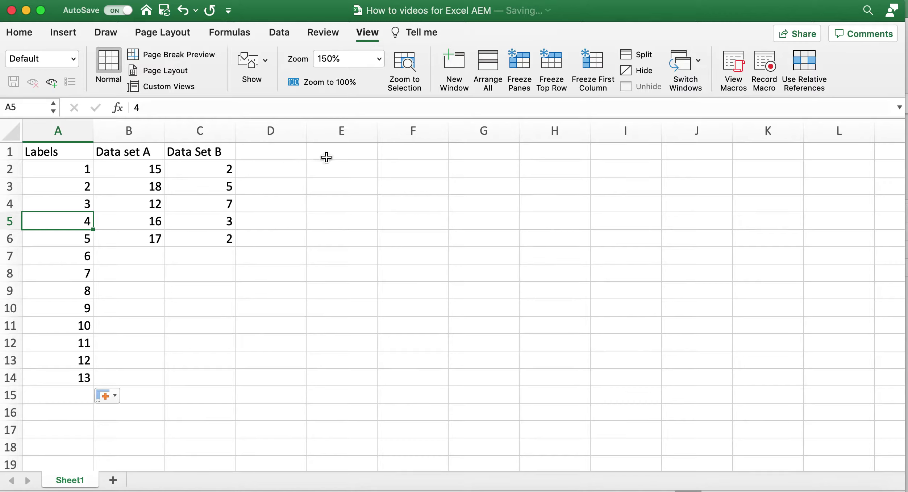
- Enter the heading "sum of A and B" in cell D1
click(279, 155)
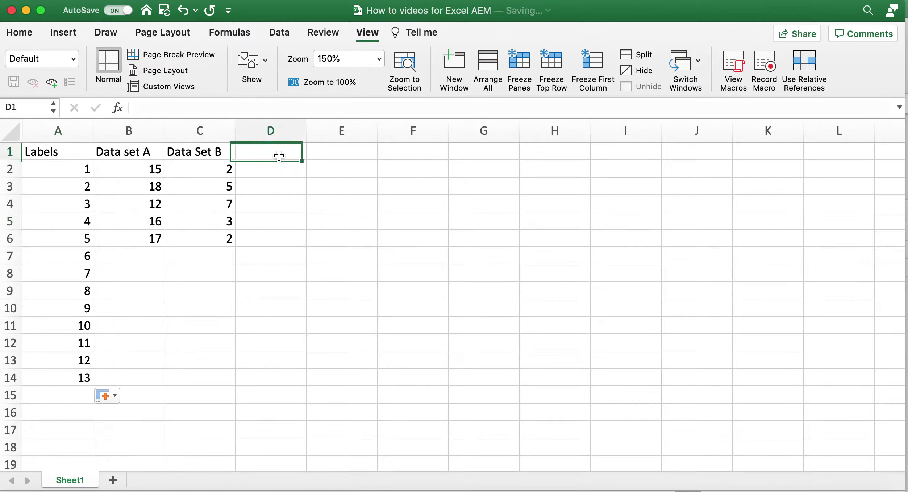
text(sum of A and B)
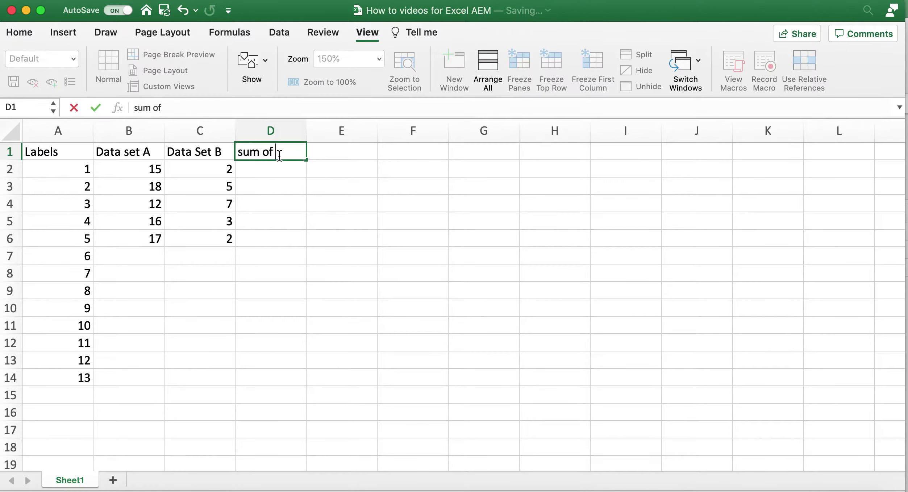
click(291, 177)
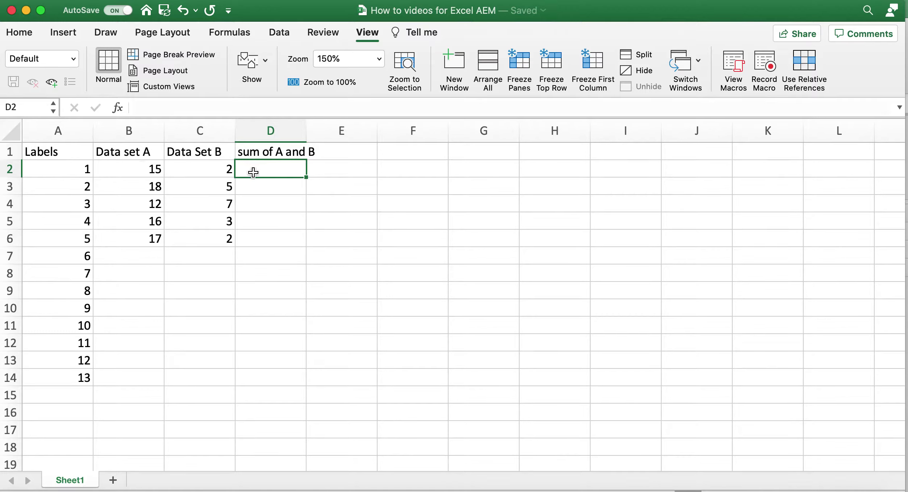
- Enter the formula =B2 in D2 to reference the first value of Data set A
text(=)
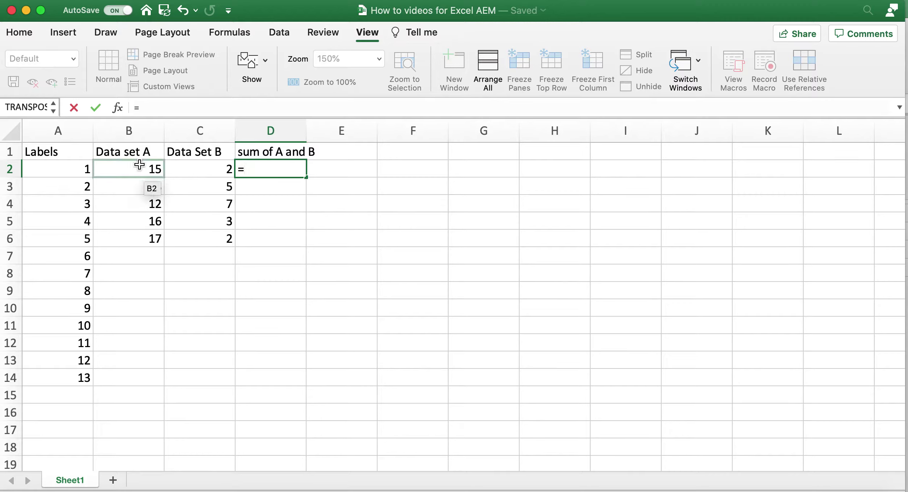
click(140, 165)
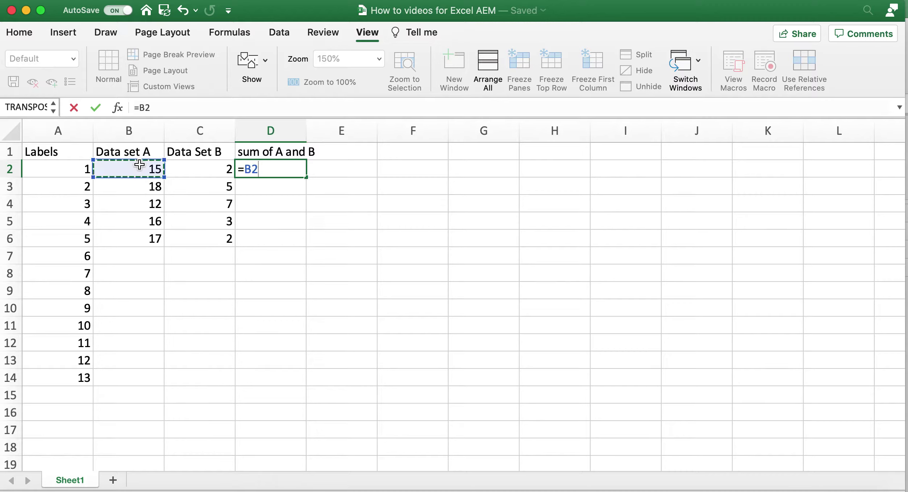
key(Return)
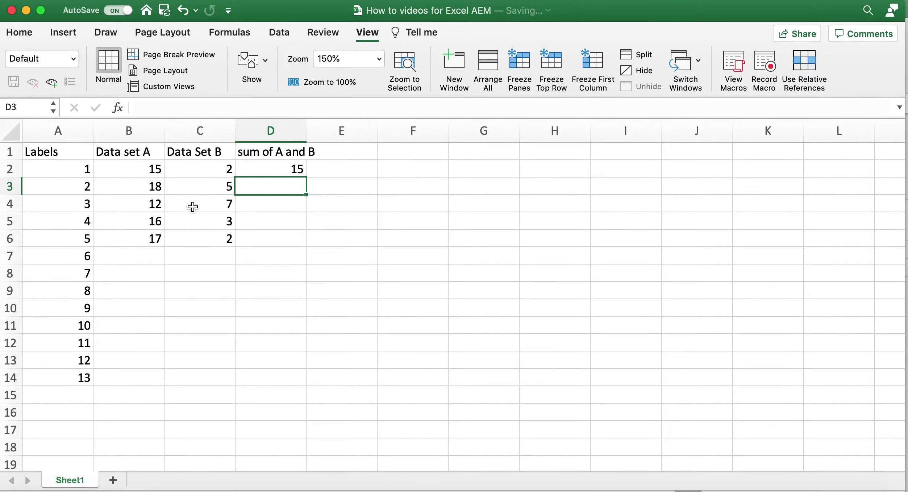
- Extend the formula in D2 to =B2+C2 so it adds the first value of Data Set B
click(283, 173)
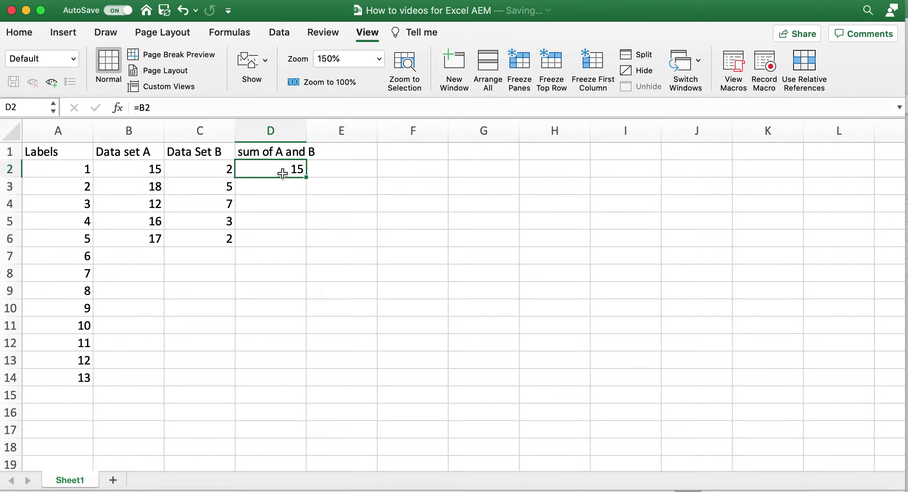
click(171, 108)
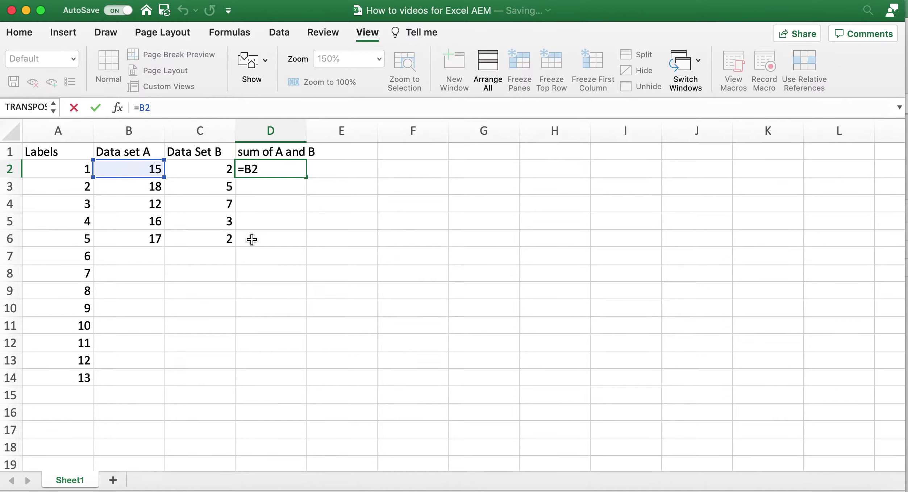
text(+)
click(208, 166)
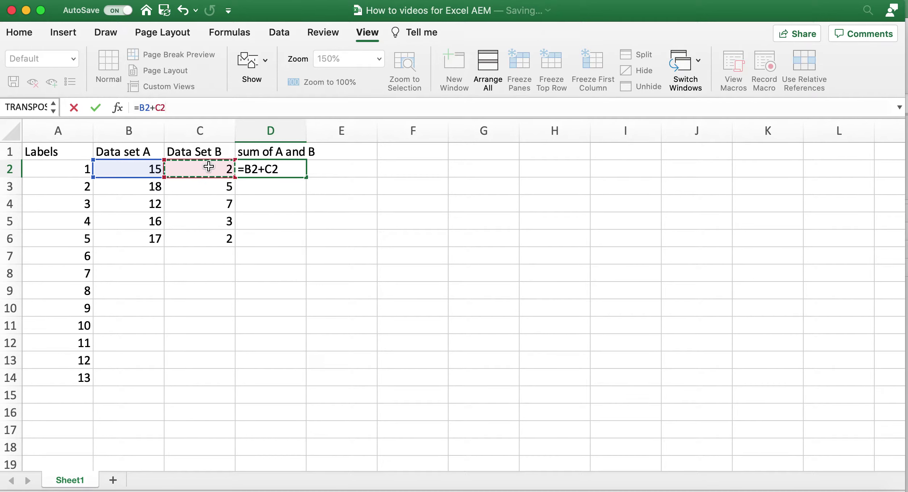
key(Return)
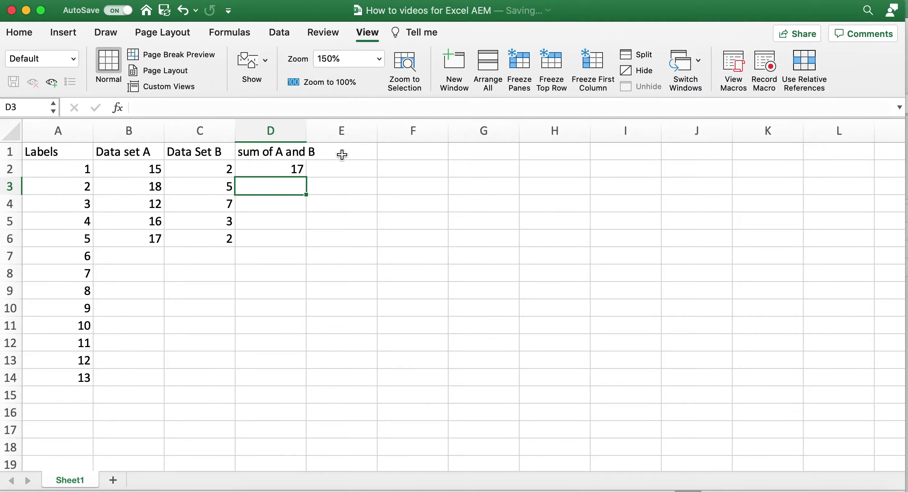
- Enter the formula =sum(B2:C2) in E2 to add the first values of both data sets
click(348, 166)
text(=)
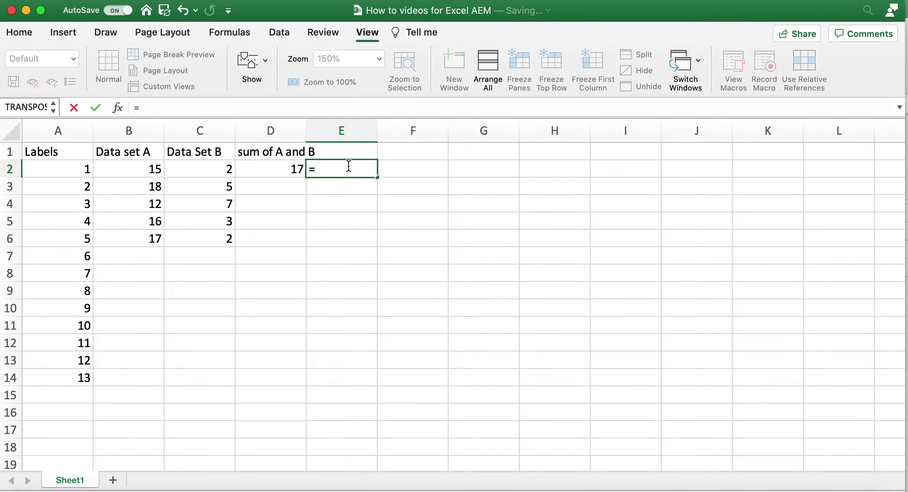
text(sum)
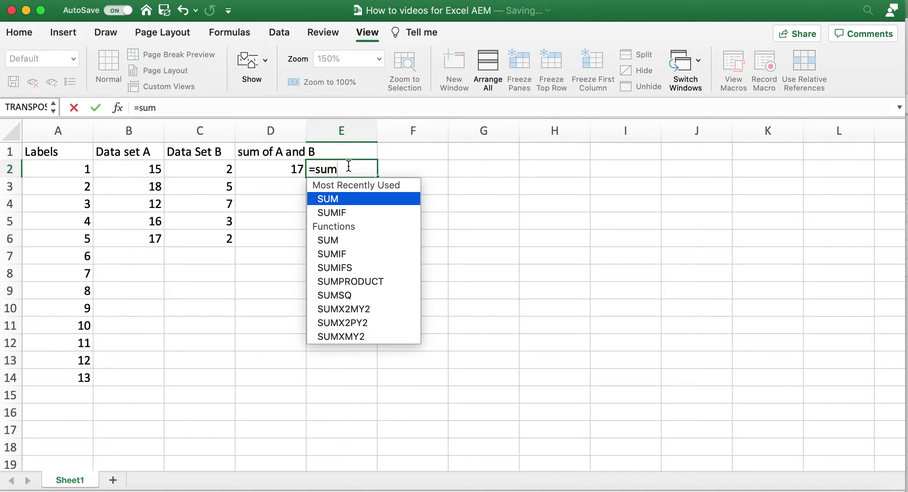
text(()
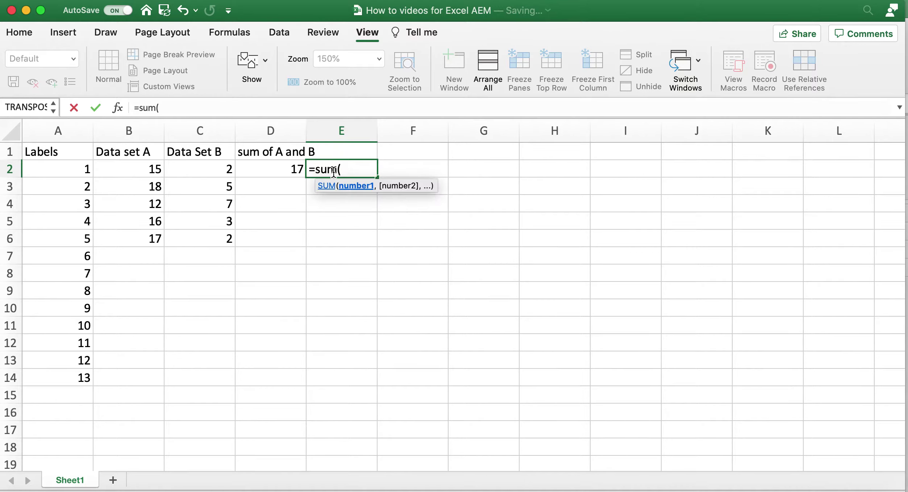
click(143, 169)
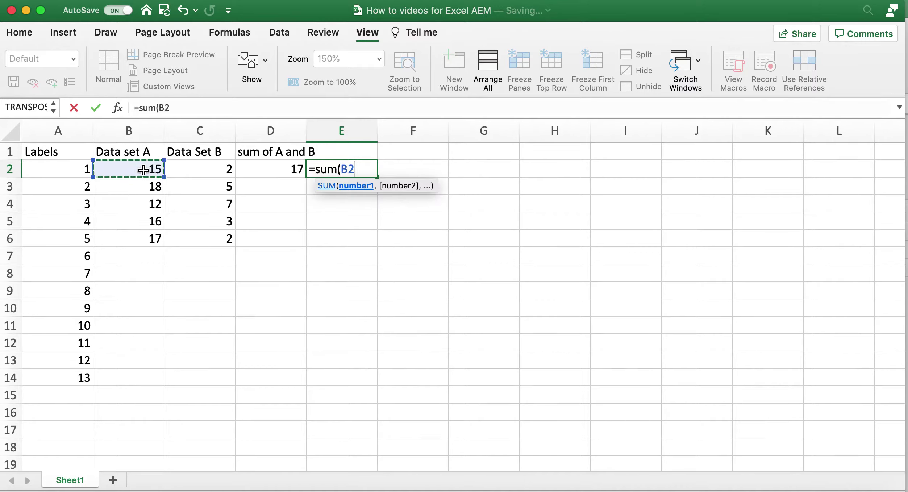
text(:)
click(193, 174)
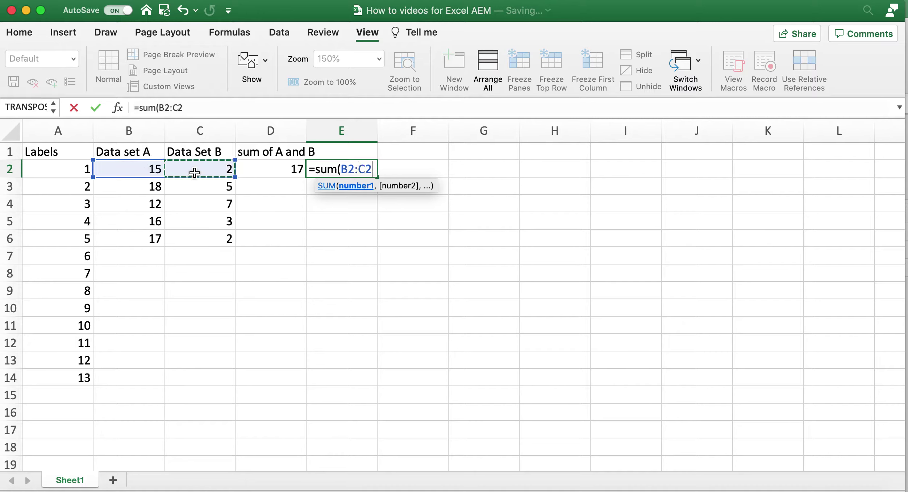
text())
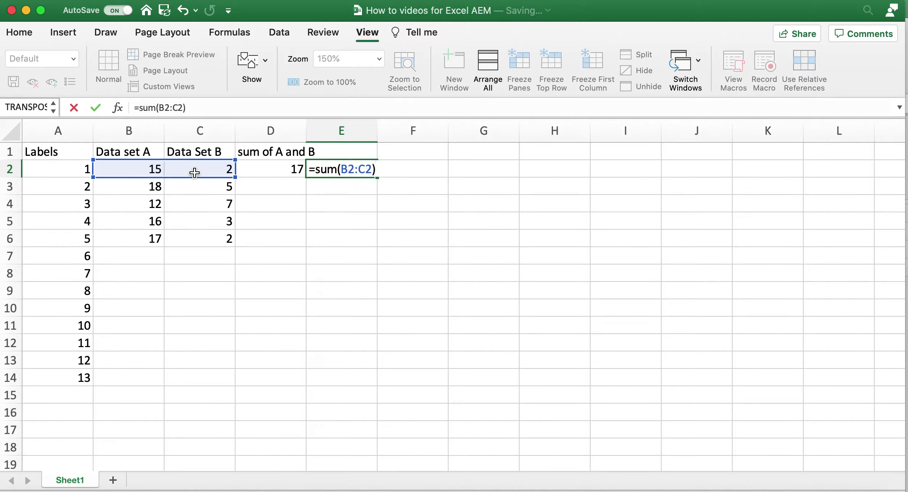
key(Return)
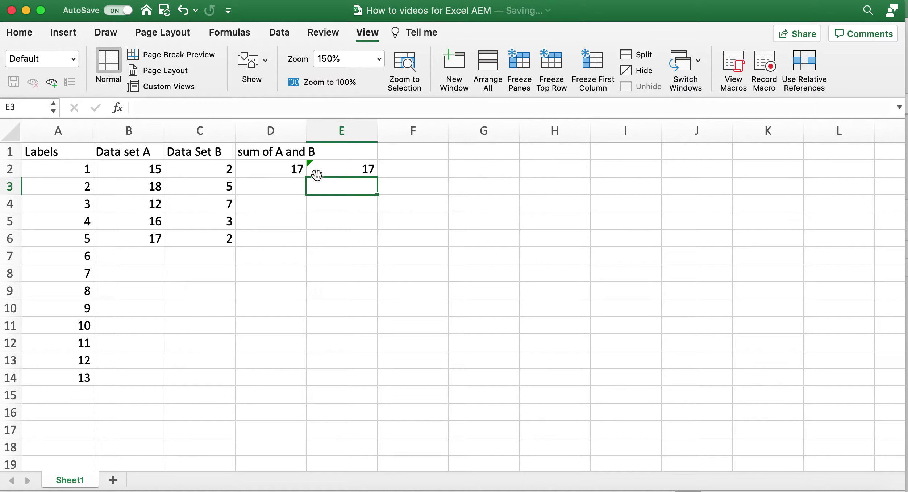
- Fill the formulas in D2:E2 down through row 6 so every data row is summed
click(272, 168)
double_click(149, 170)
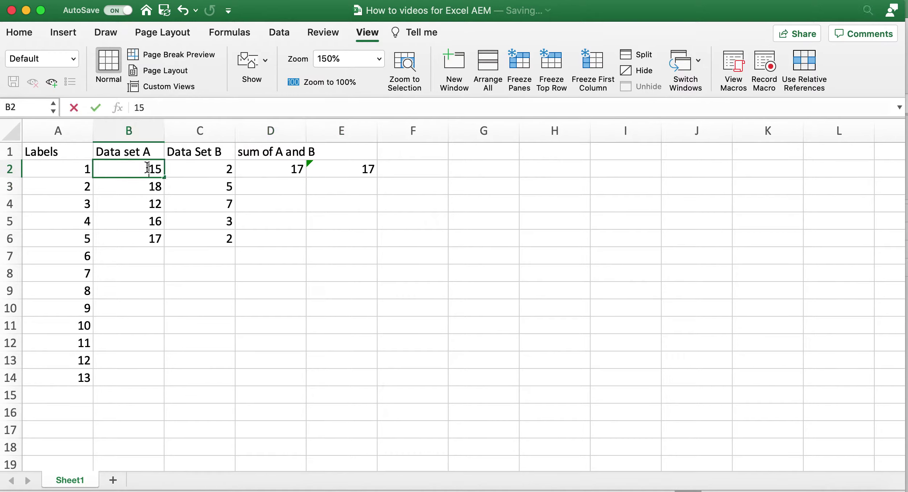
click(327, 172)
click(289, 169)
click(373, 170)
click(443, 168)
drag(298, 175, 383, 250)
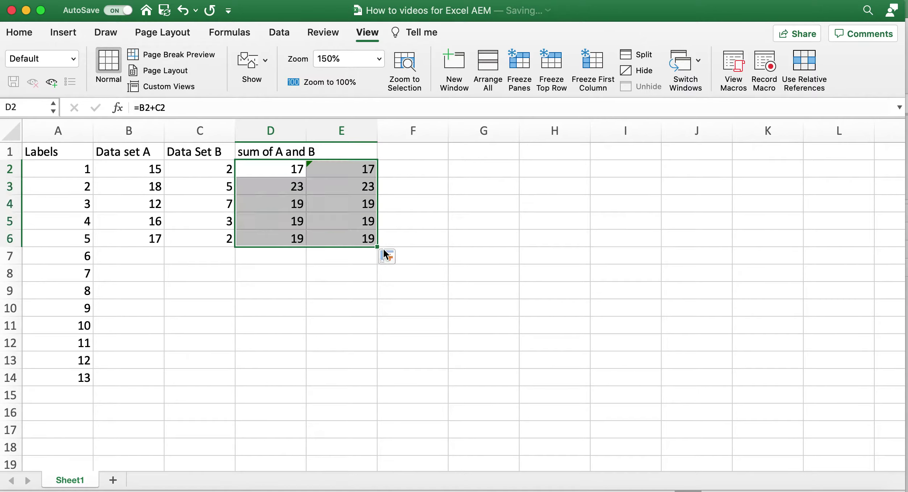
click(348, 292)
- Examine the filled formulas in D2:D6 and E2:E6 to compare their cell references row by row
click(277, 170)
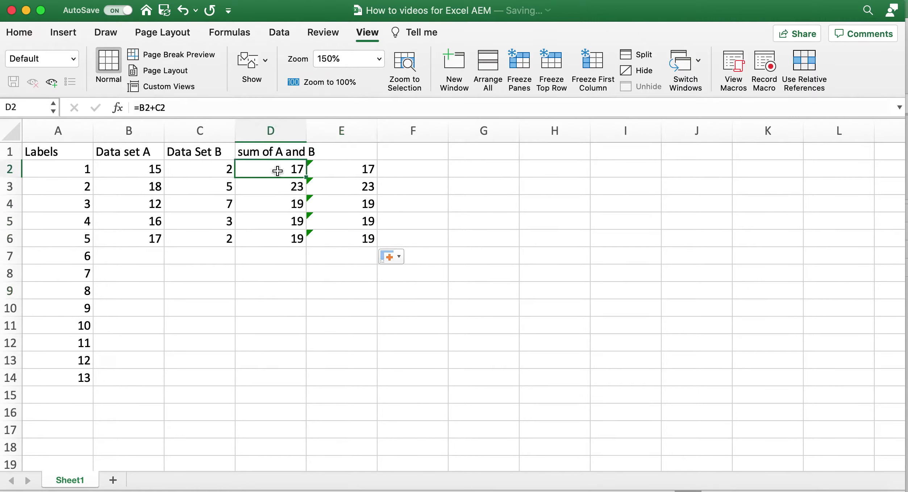
click(278, 184)
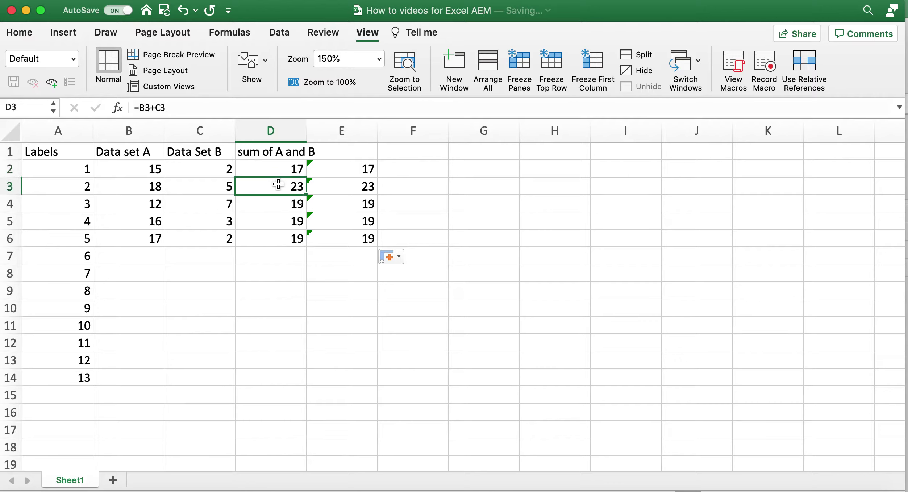
click(279, 204)
click(280, 219)
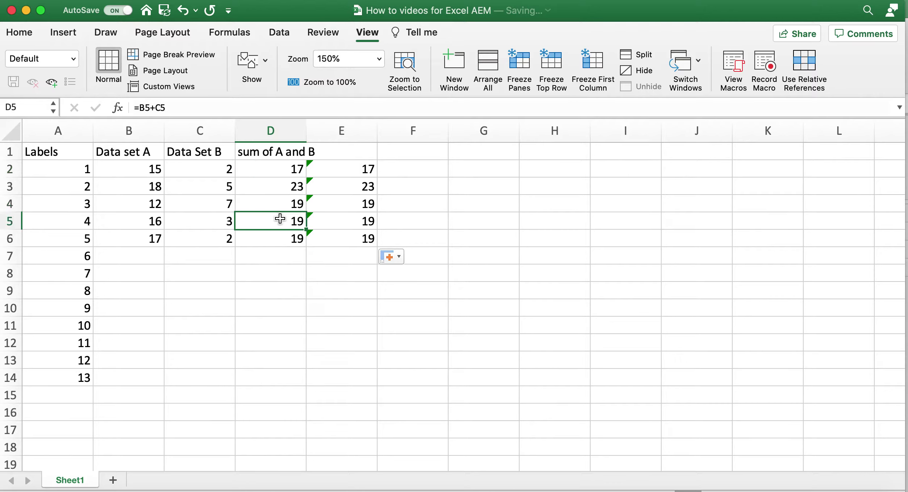
click(279, 238)
click(343, 176)
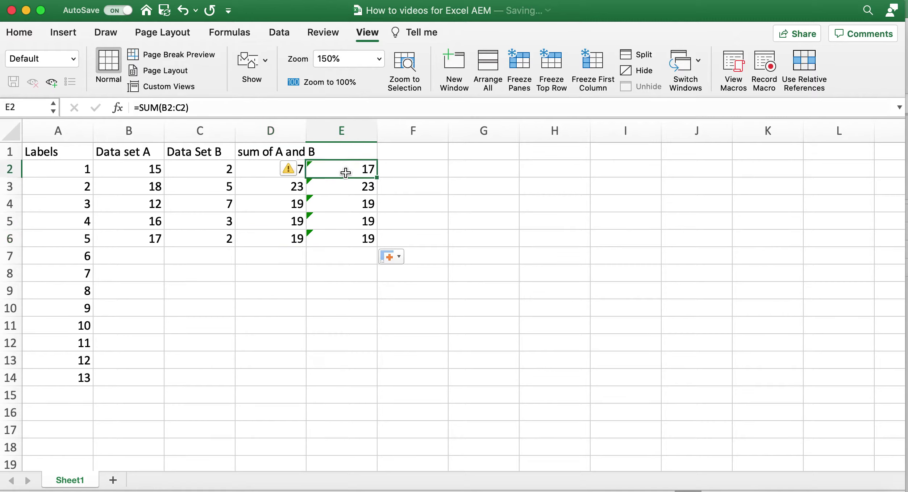
click(360, 187)
click(359, 202)
click(358, 220)
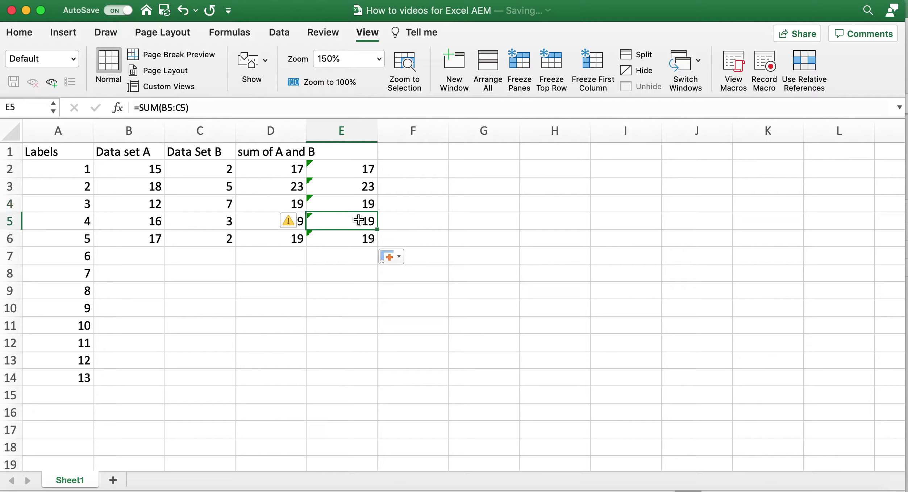
click(356, 237)
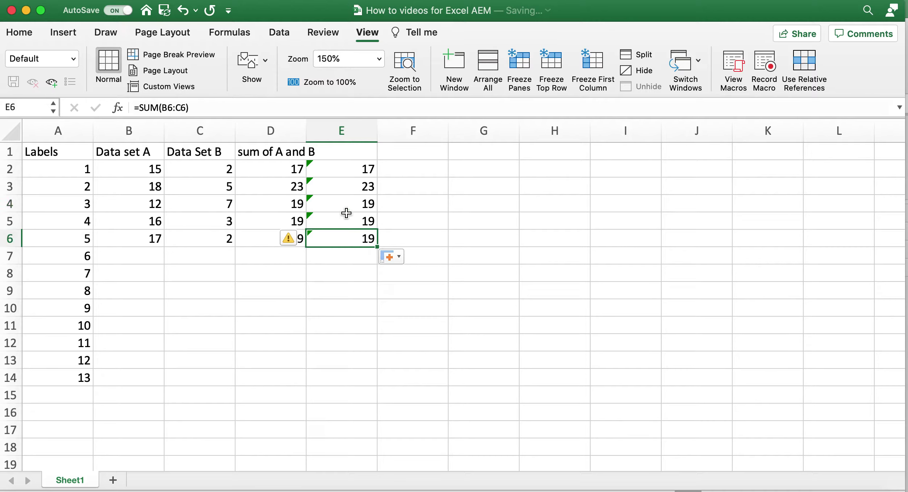
click(359, 179)
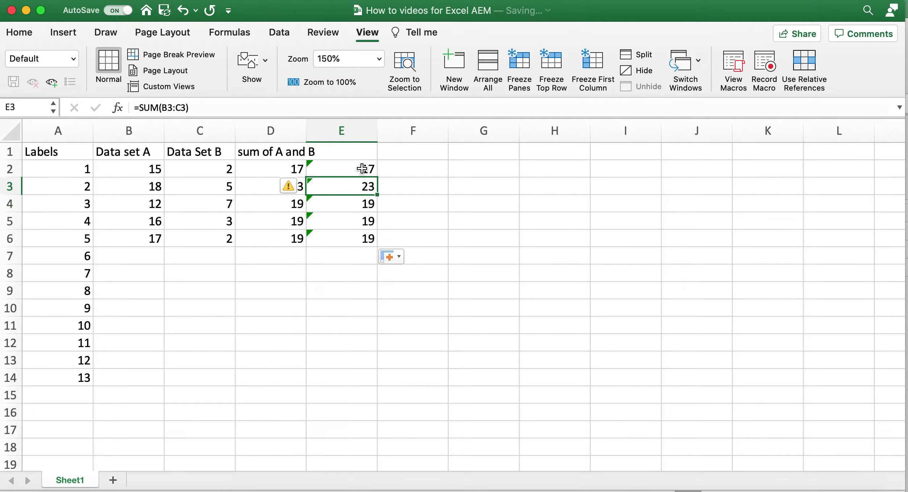
- Try filling the SUM formula from E2 across into F2, and clear F2 again
click(359, 169)
drag(403, 178, 419, 173)
click(419, 202)
click(419, 174)
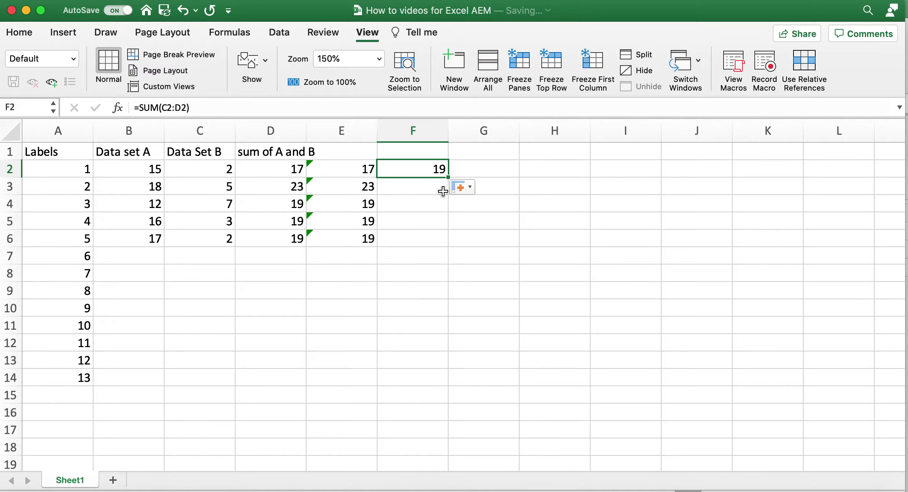
key(Delete)
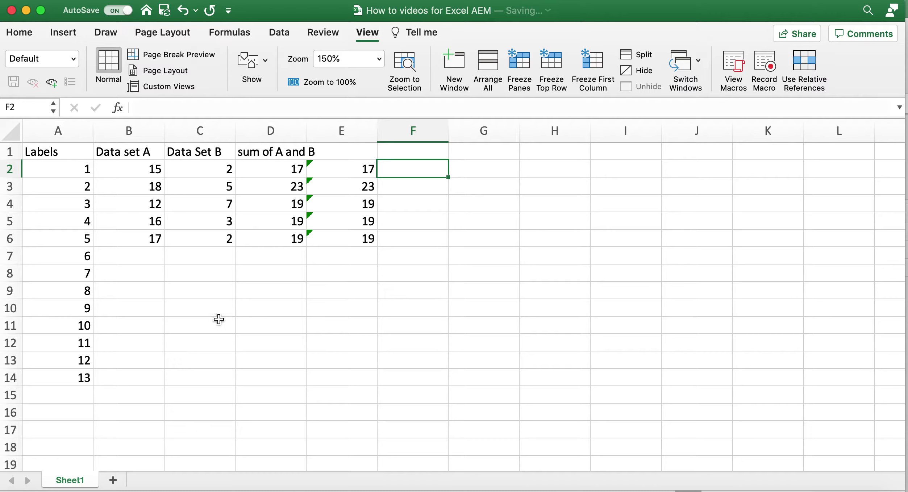
- Enter 1 in C10 and 2 in D10, and extend the series across row 10 to 7 in I10
click(201, 311)
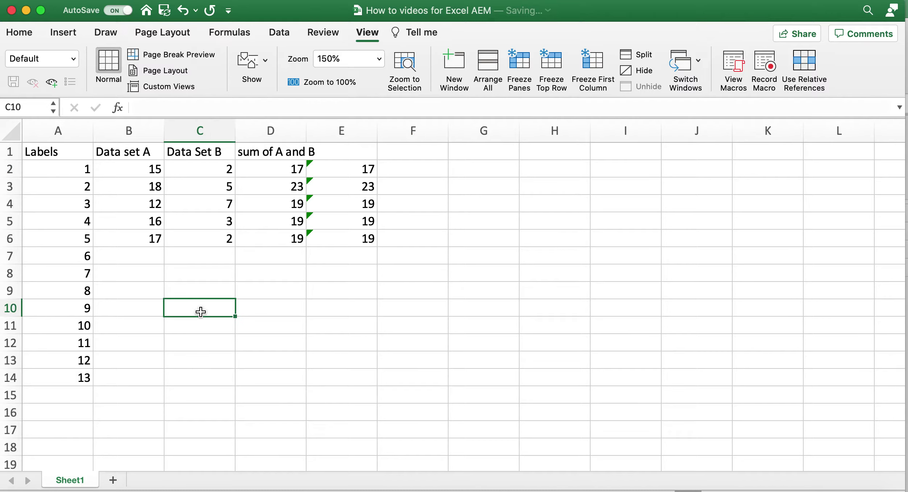
text(1)
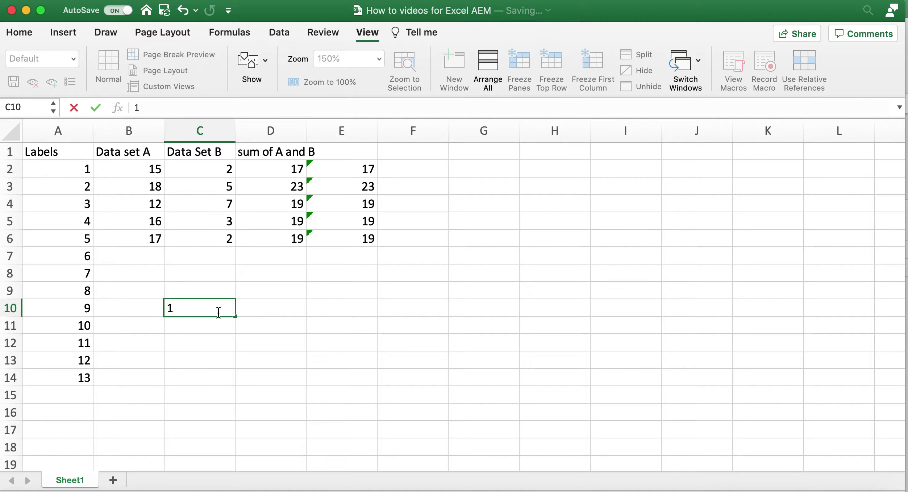
key(Tab)
text(2)
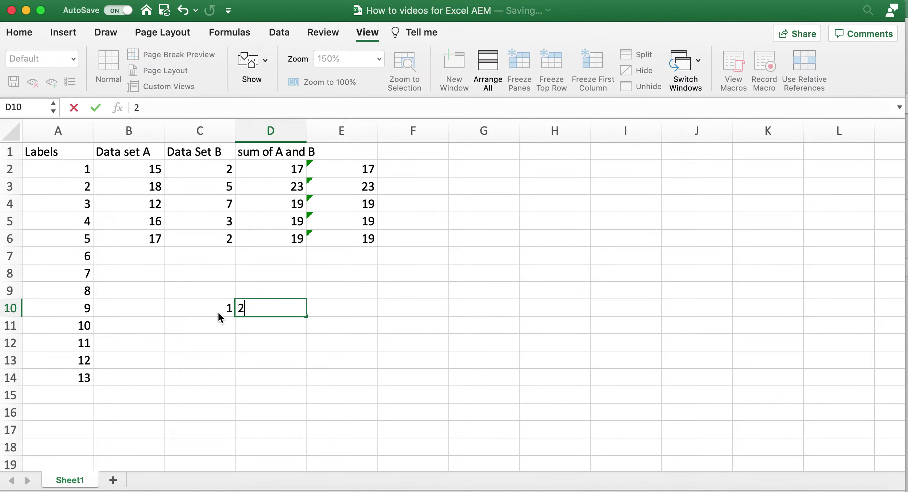
click(252, 339)
drag(200, 304, 648, 308)
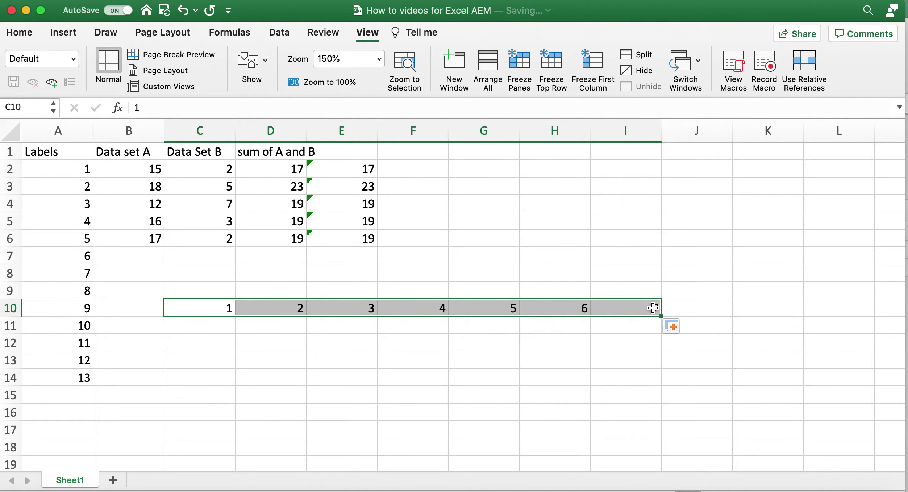
- Enter the formula =sum(C10:I10) in K10 to total the number series in row 10
click(761, 306)
text(=sume)
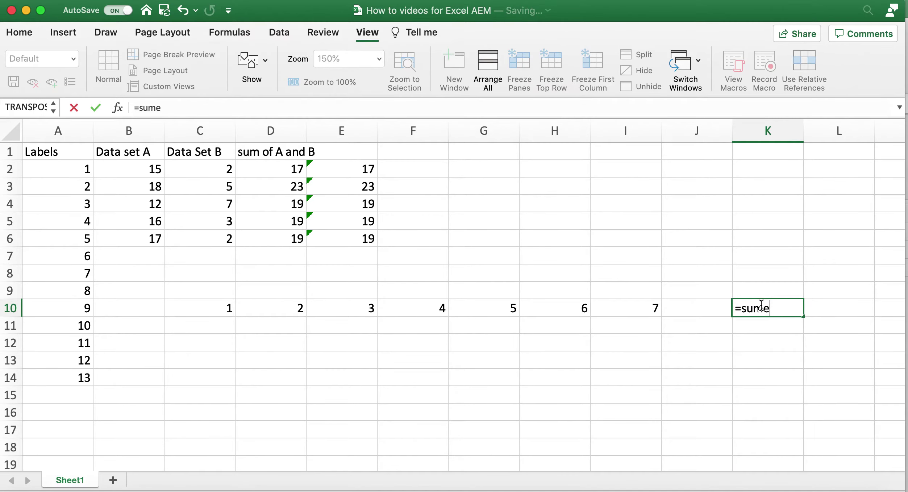
key(BackSpace)
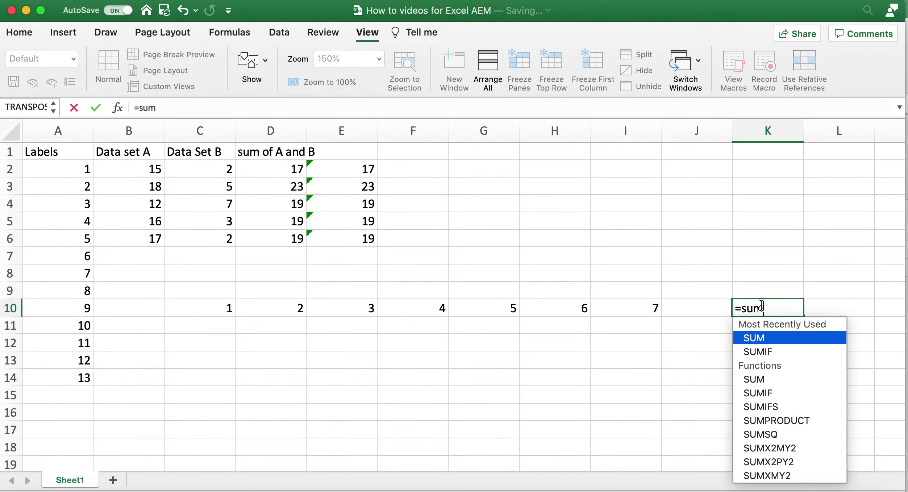
text(()
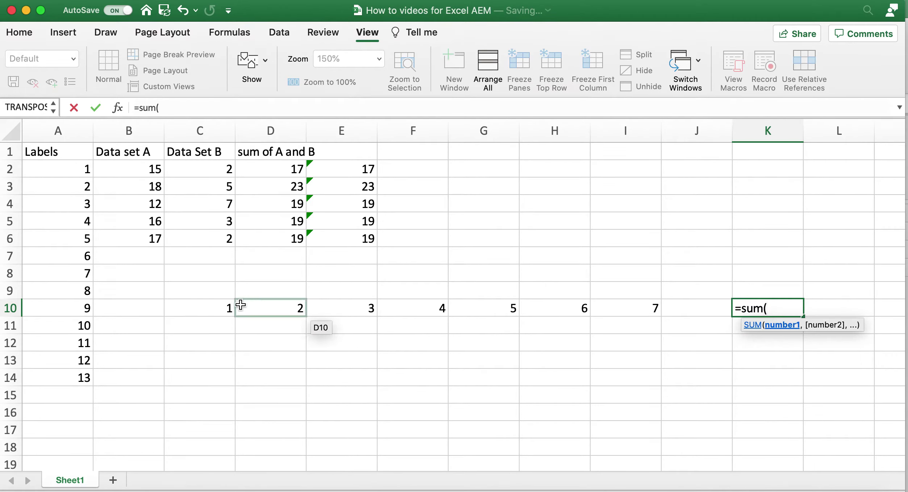
click(222, 308)
text(:)
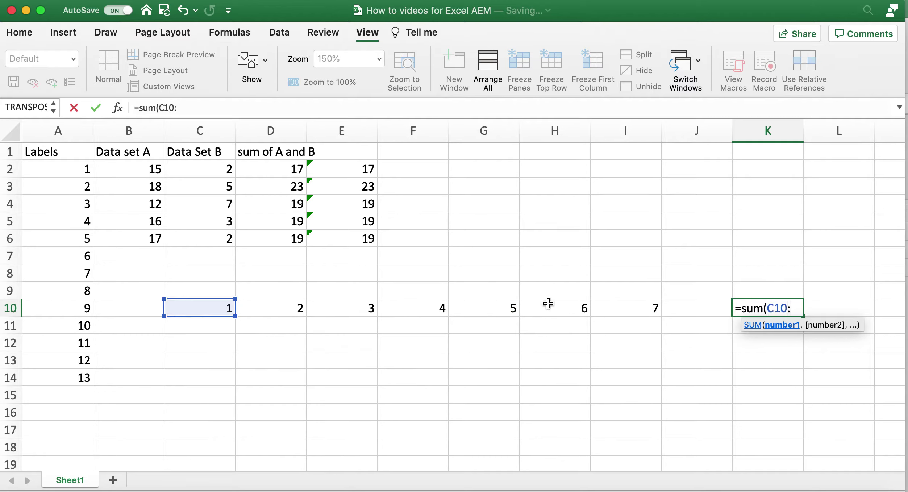
click(626, 312)
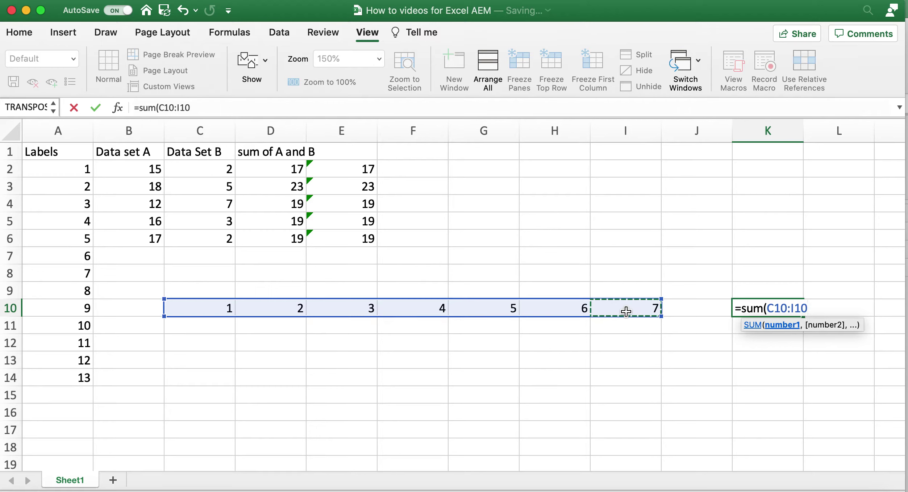
text())
key(Return)
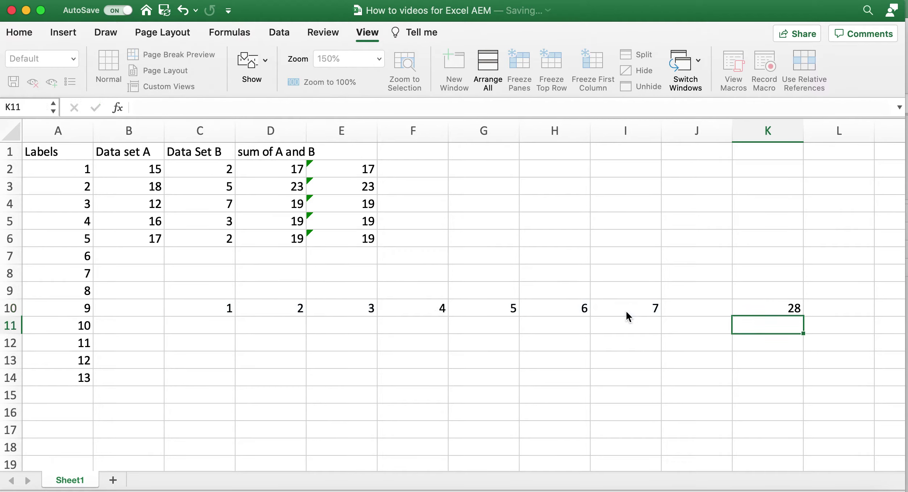
- Sum C10:I10 a second time in K11, selecting the whole range at once as the SUM argument
text(=sum()
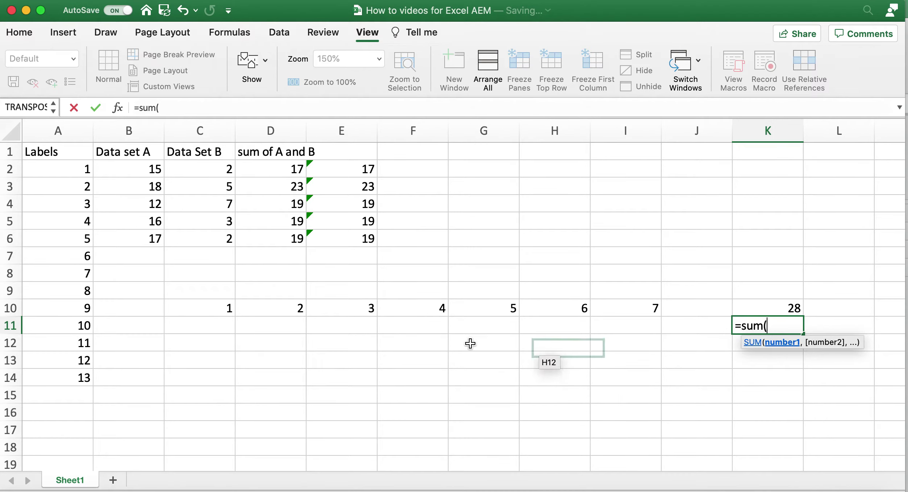
drag(197, 304, 637, 307)
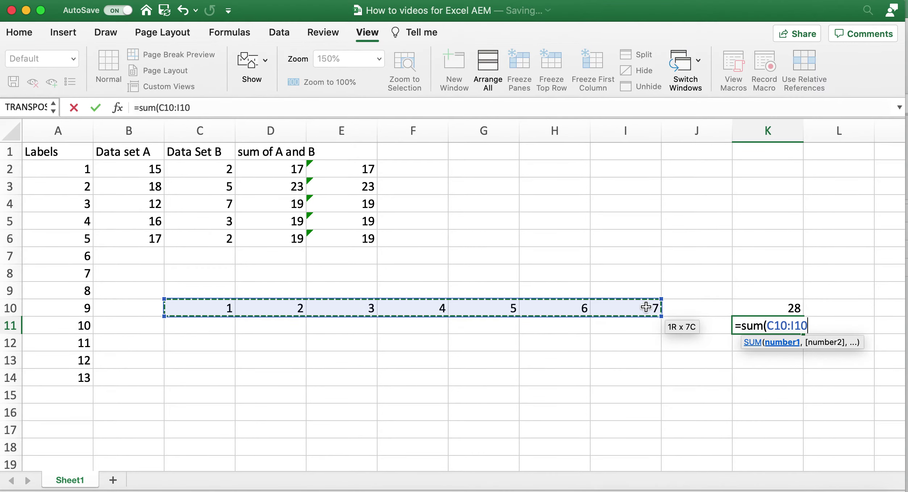
key(Return)
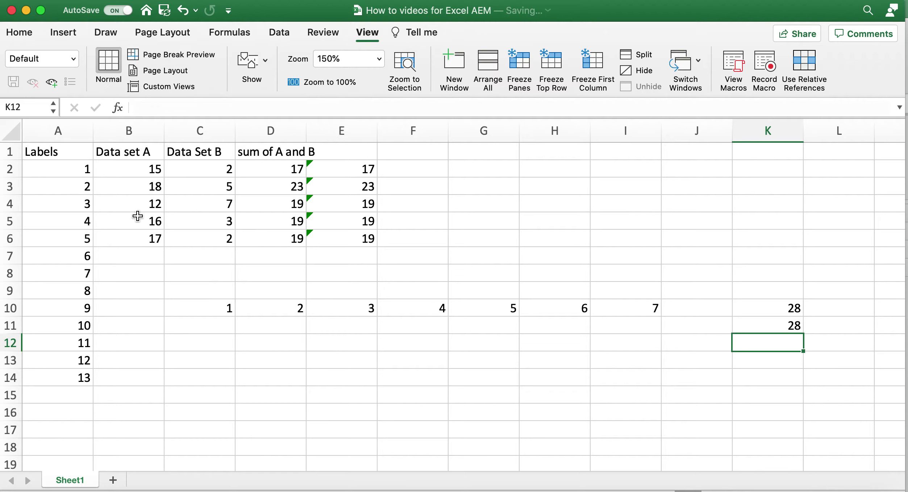
- Clear the contents of B4 in Data set A and undo the clearing
click(145, 205)
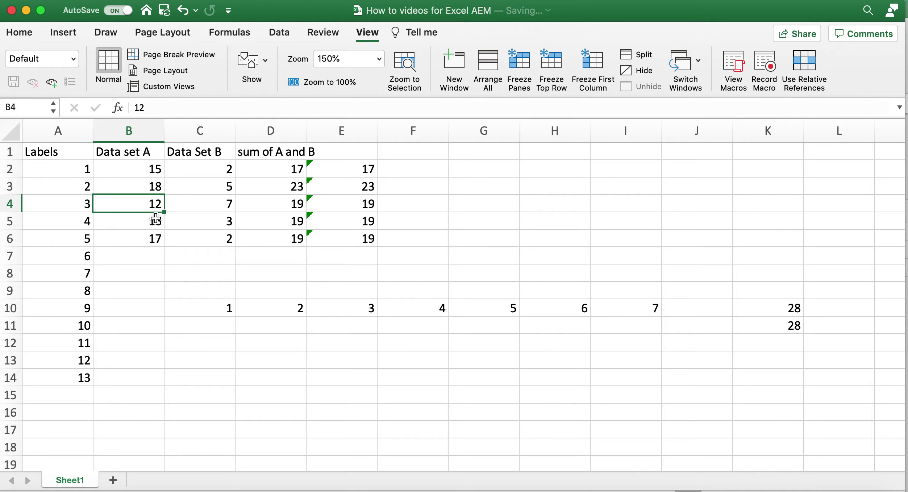
right_click(147, 199)
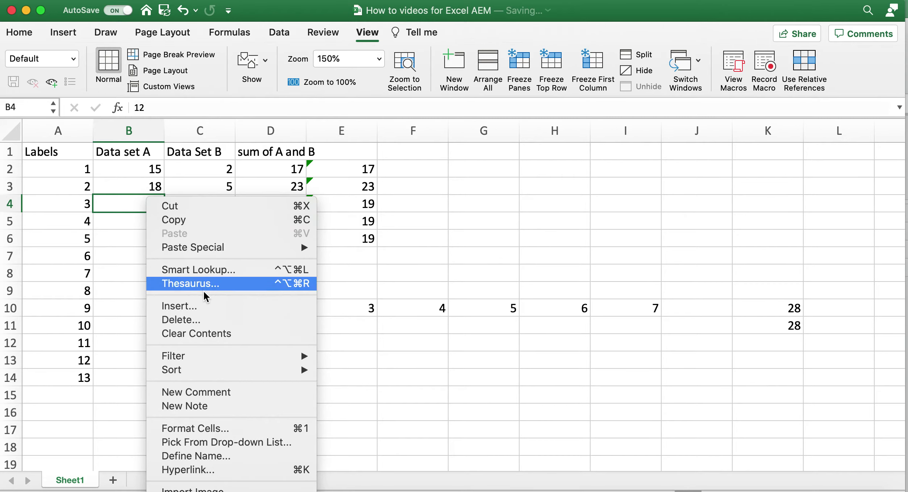
click(208, 333)
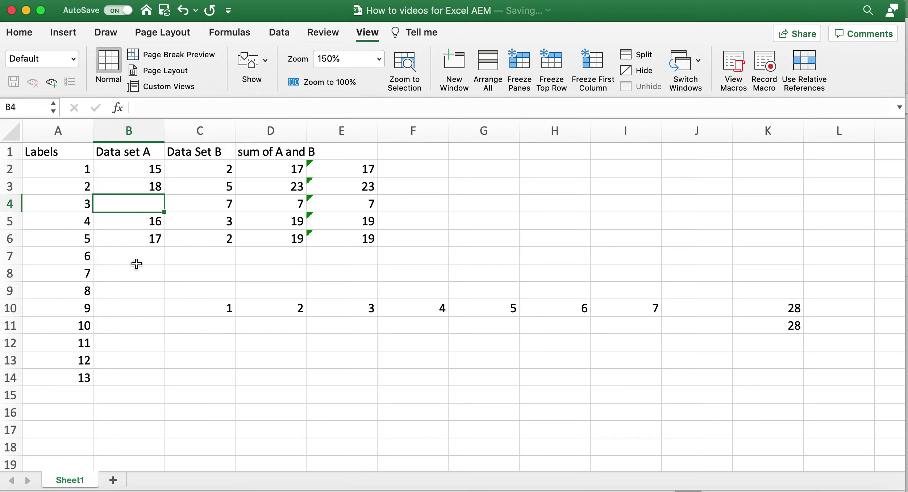
key(super+z)
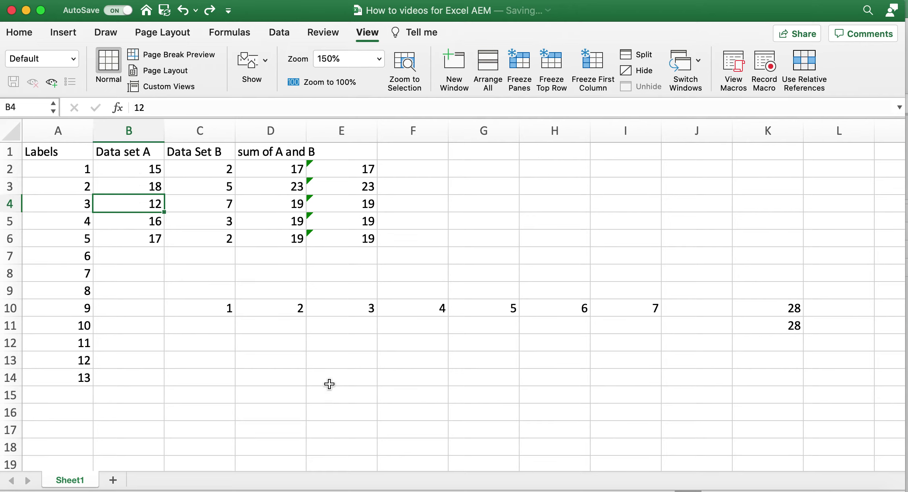
- Delete cell B4 from Data set A, shifting the cells below it up
right_click(158, 209)
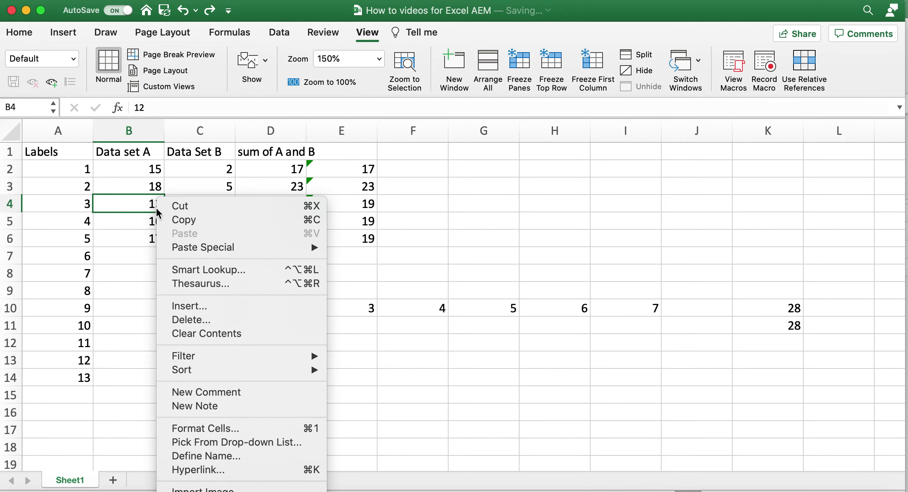
click(212, 319)
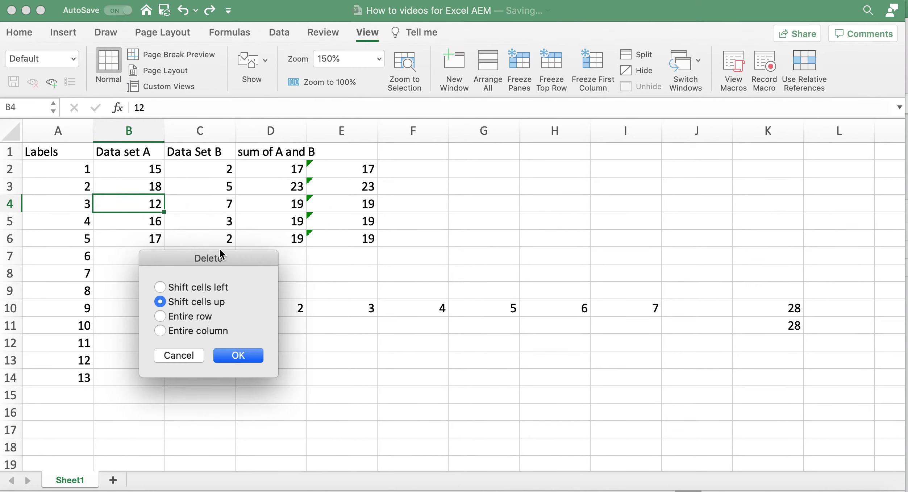
click(238, 356)
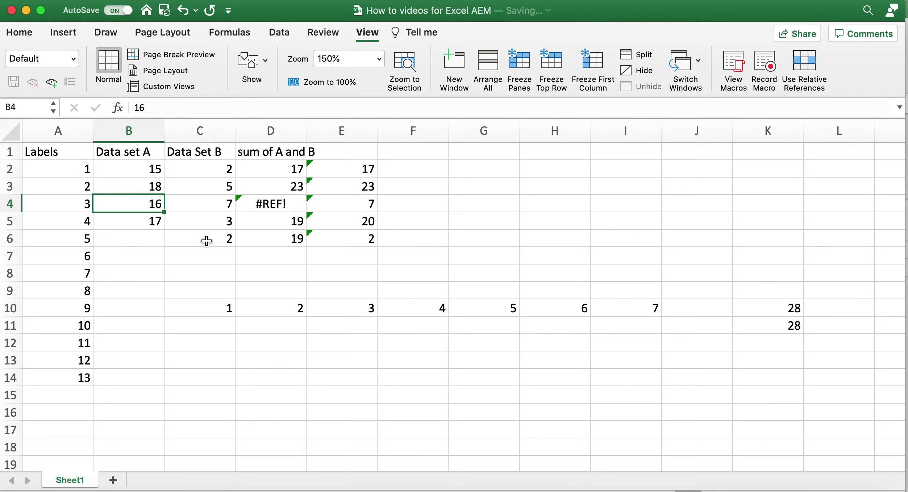
- Inspect the formula and error options in D4, compare them with D3 and B5, and undo the deletion of B4
click(298, 202)
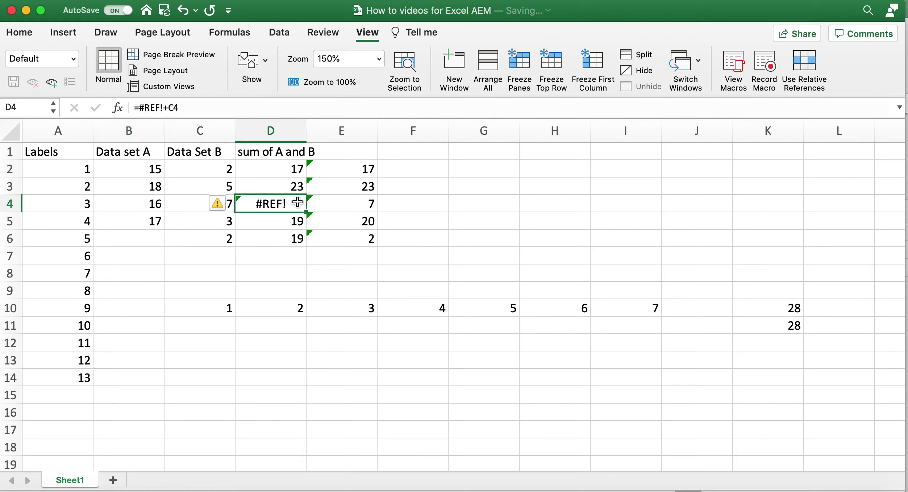
click(217, 205)
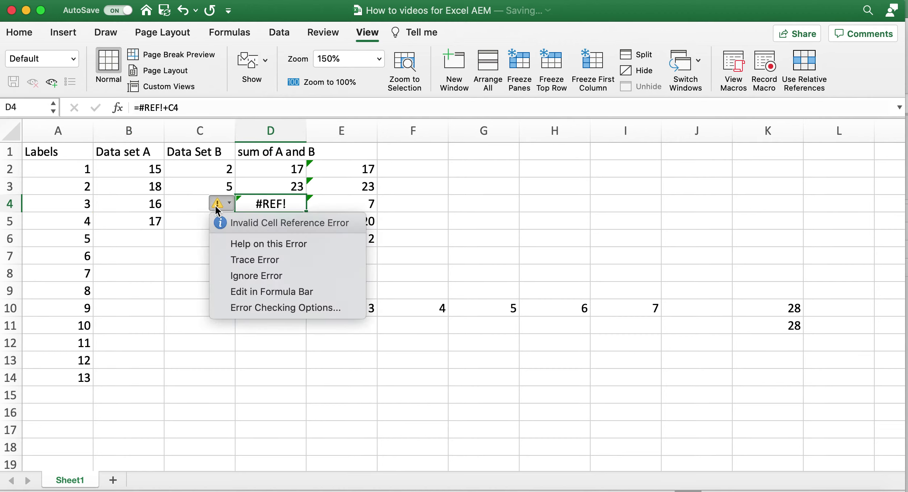
click(290, 187)
click(289, 186)
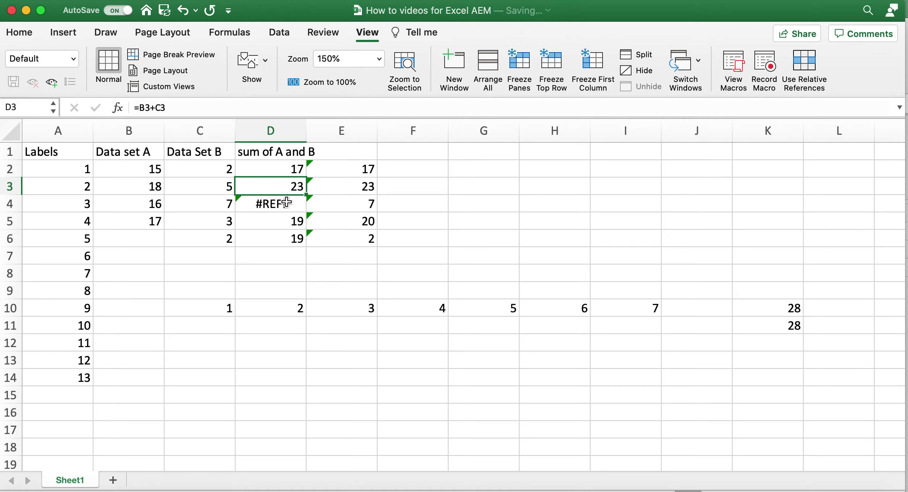
click(286, 202)
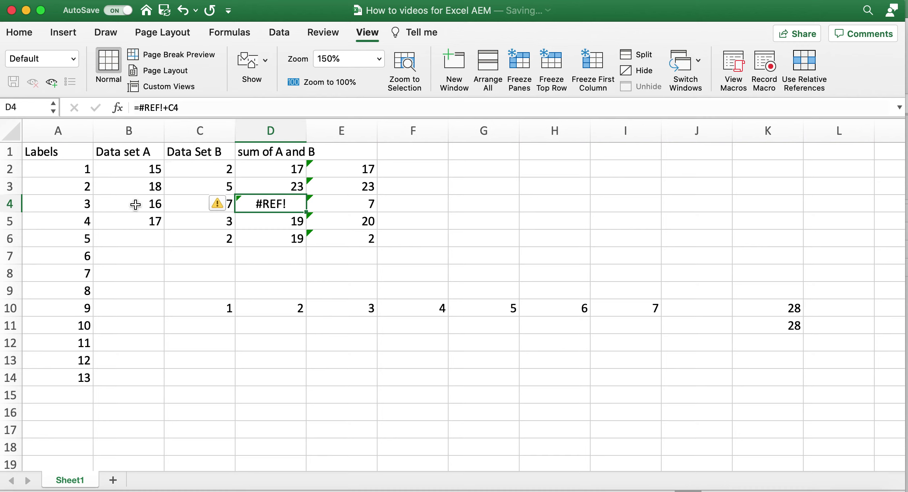
click(146, 219)
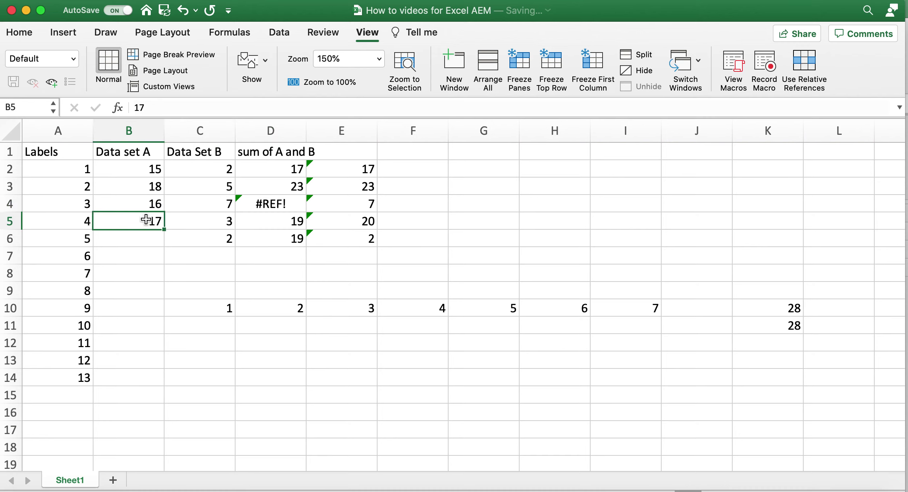
click(279, 205)
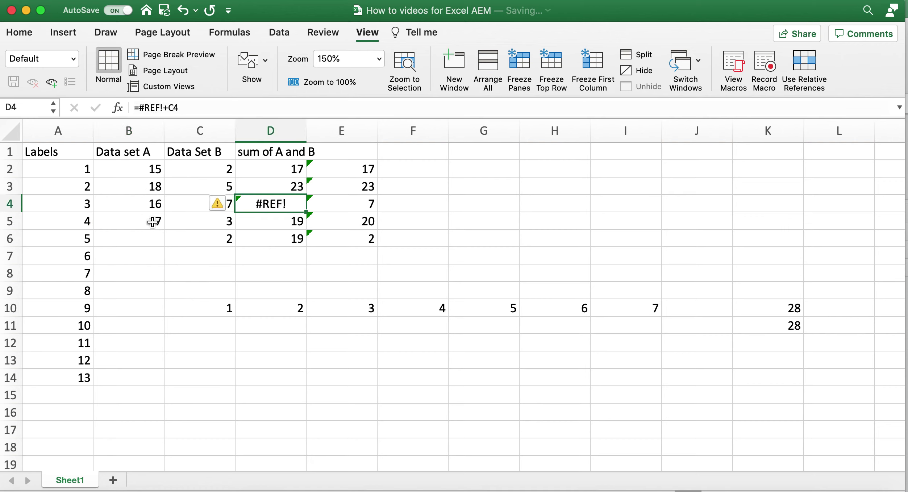
key(super+z)
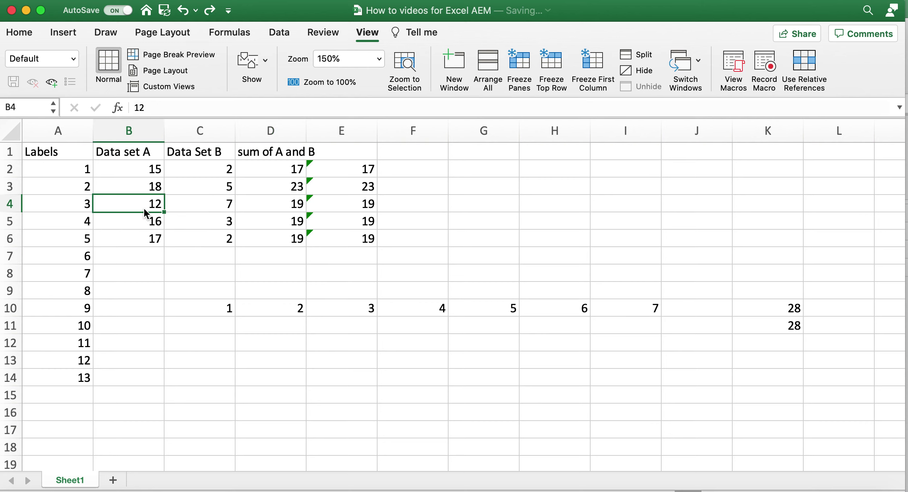
- Clear the contents of B4 and move the values in B5:B6 up one row into B4:B5
right_click(146, 197)
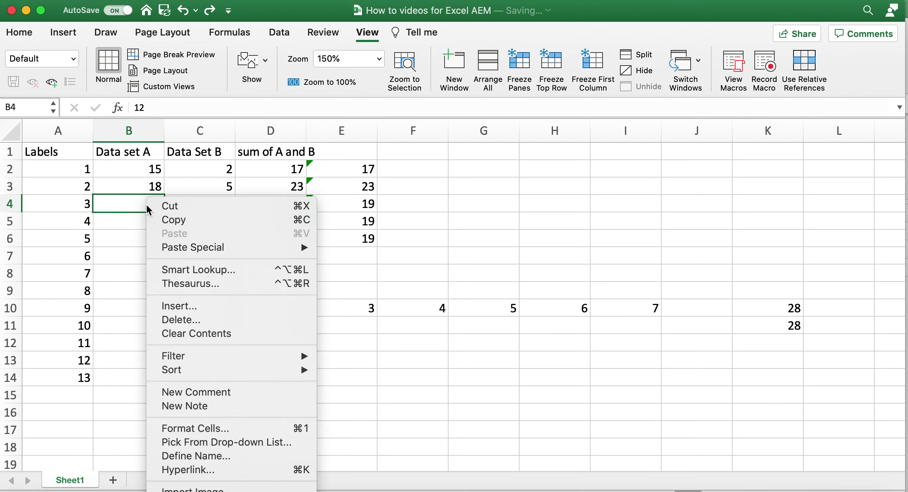
click(197, 333)
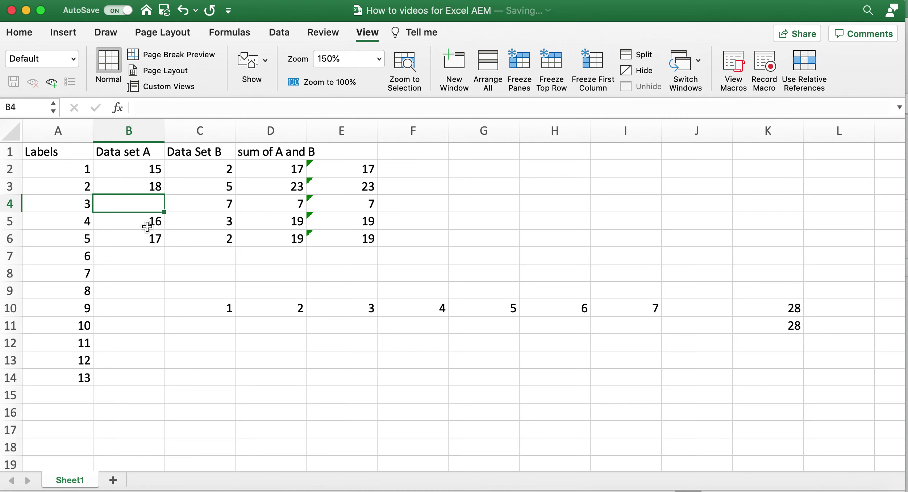
drag(146, 226, 143, 205)
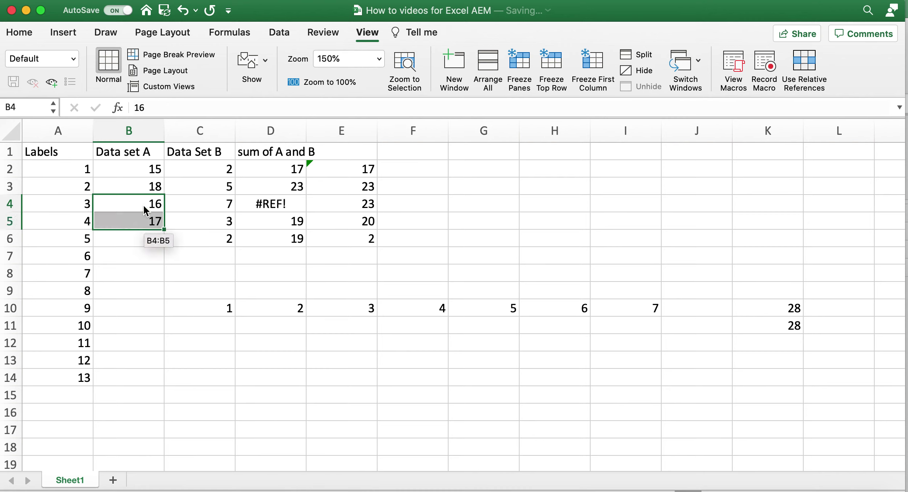
click(147, 265)
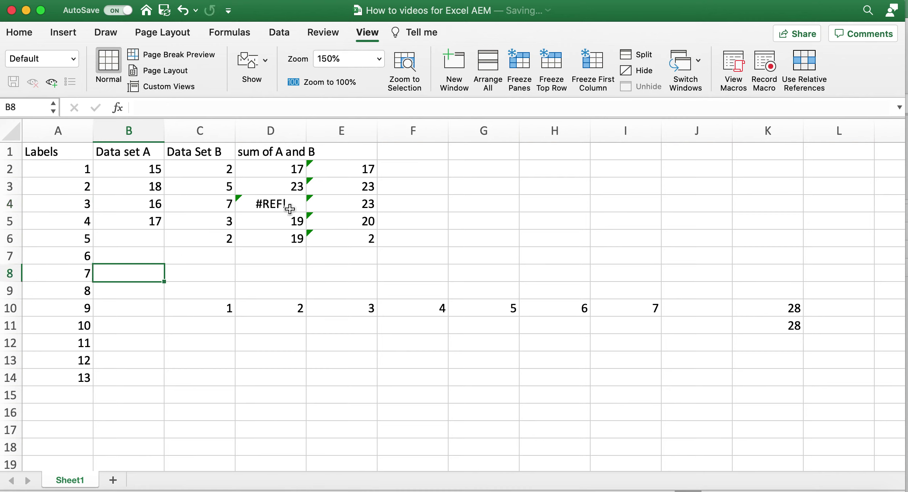
- Examine how moving the Data set A values affects the formula in D4, checking it against cell B6
click(300, 199)
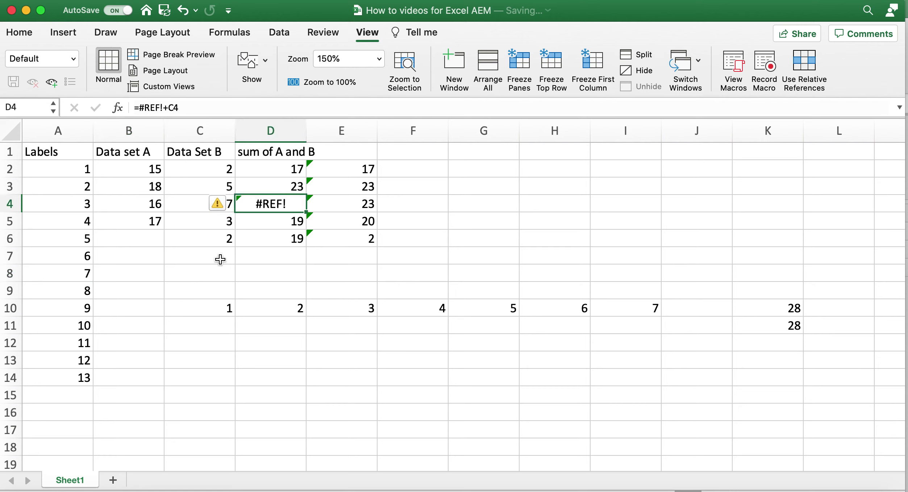
click(140, 240)
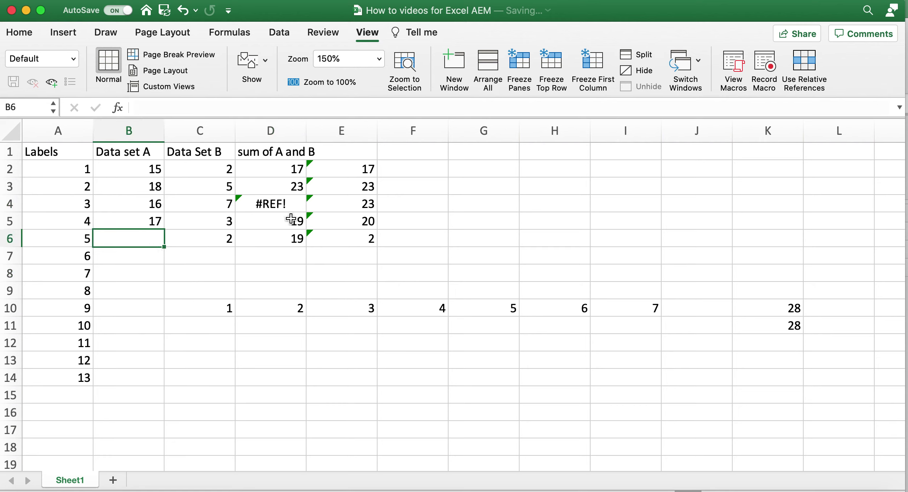
click(287, 200)
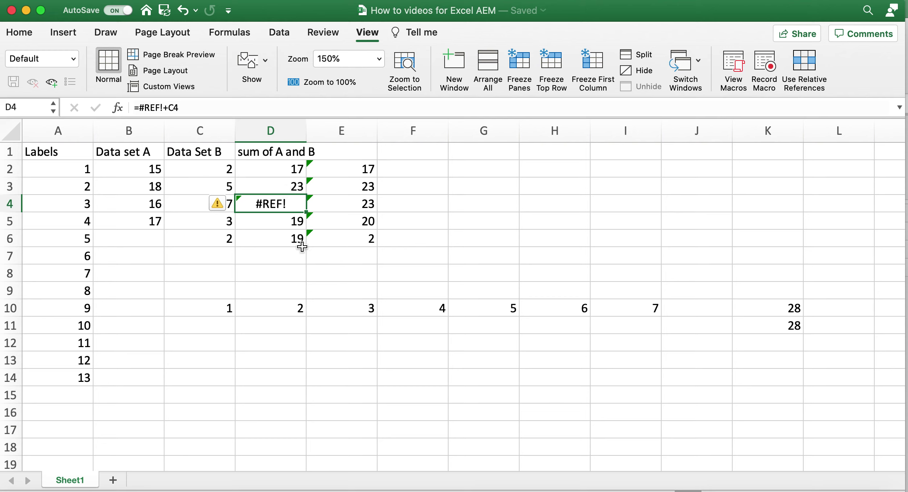